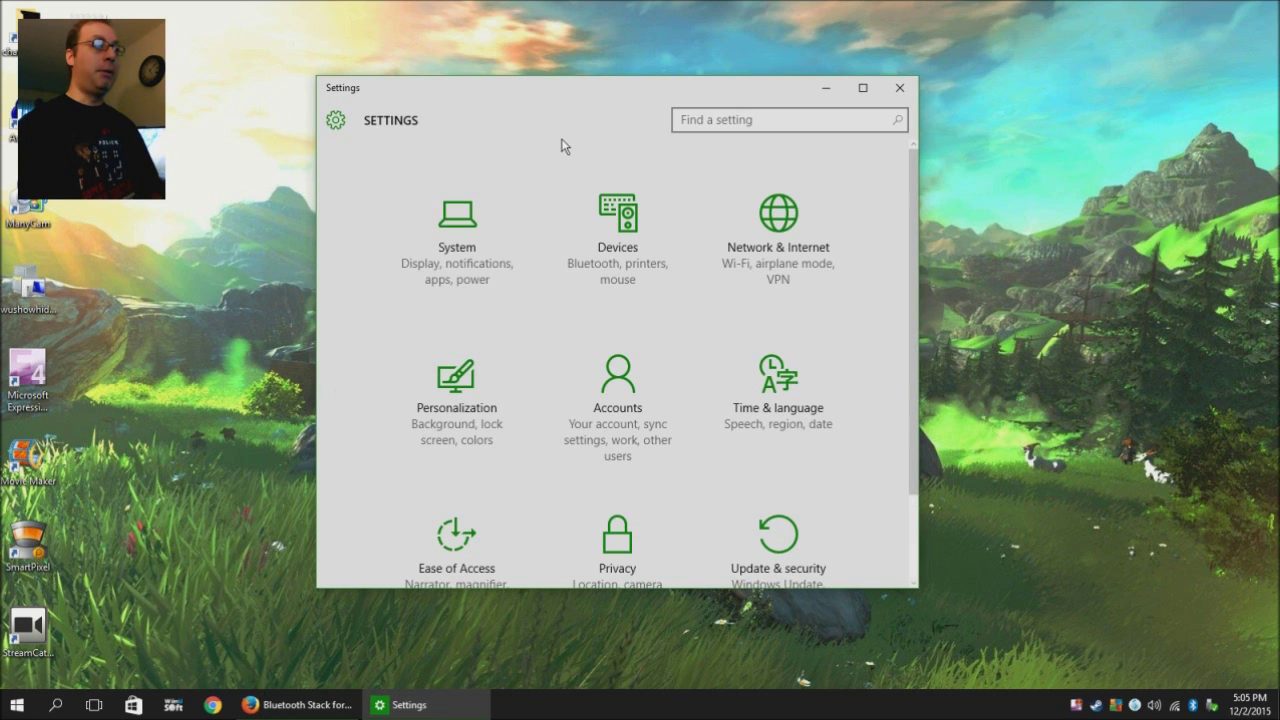
Open Device Manager from the Devices settings, collapse the Network adapters group and move the window so its whole device list is visible.
{"action": "left_click", "coordinate": [628, 240]}
{"action": "scroll", "coordinate": [700, 320], "scroll_direction": "down", "scroll_amount": 3}
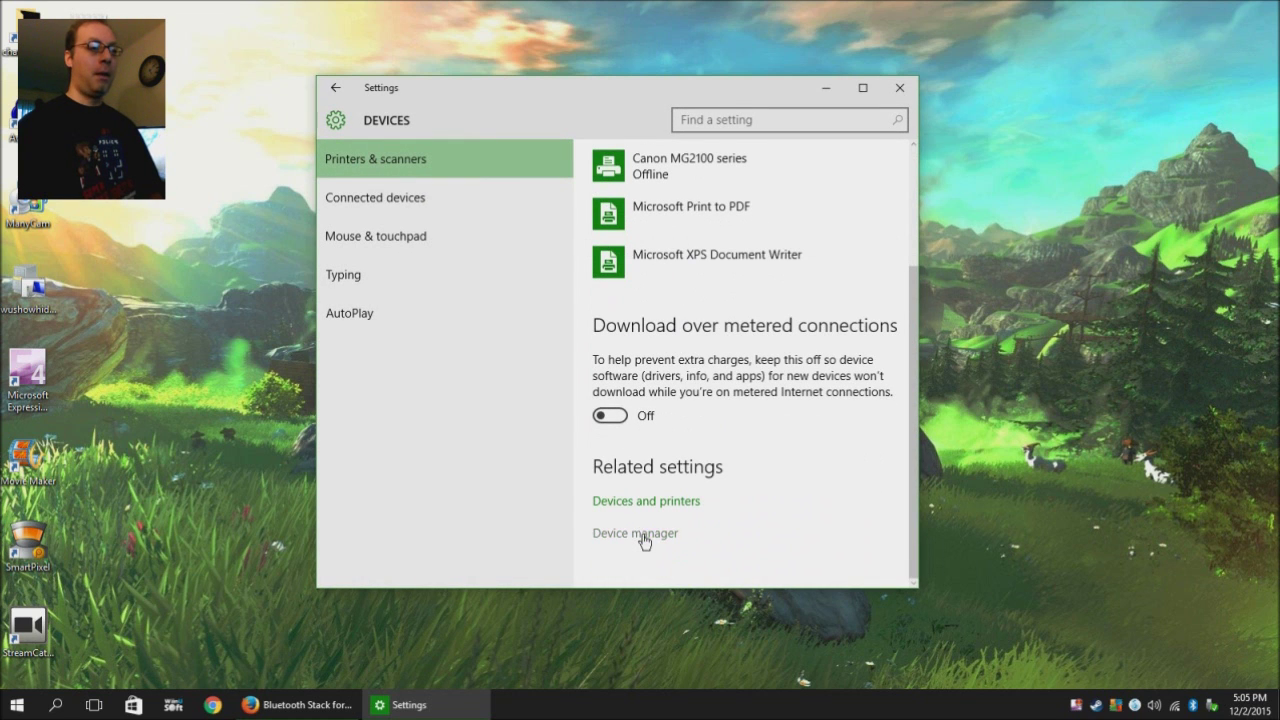
{"action": "left_click", "coordinate": [646, 538]}
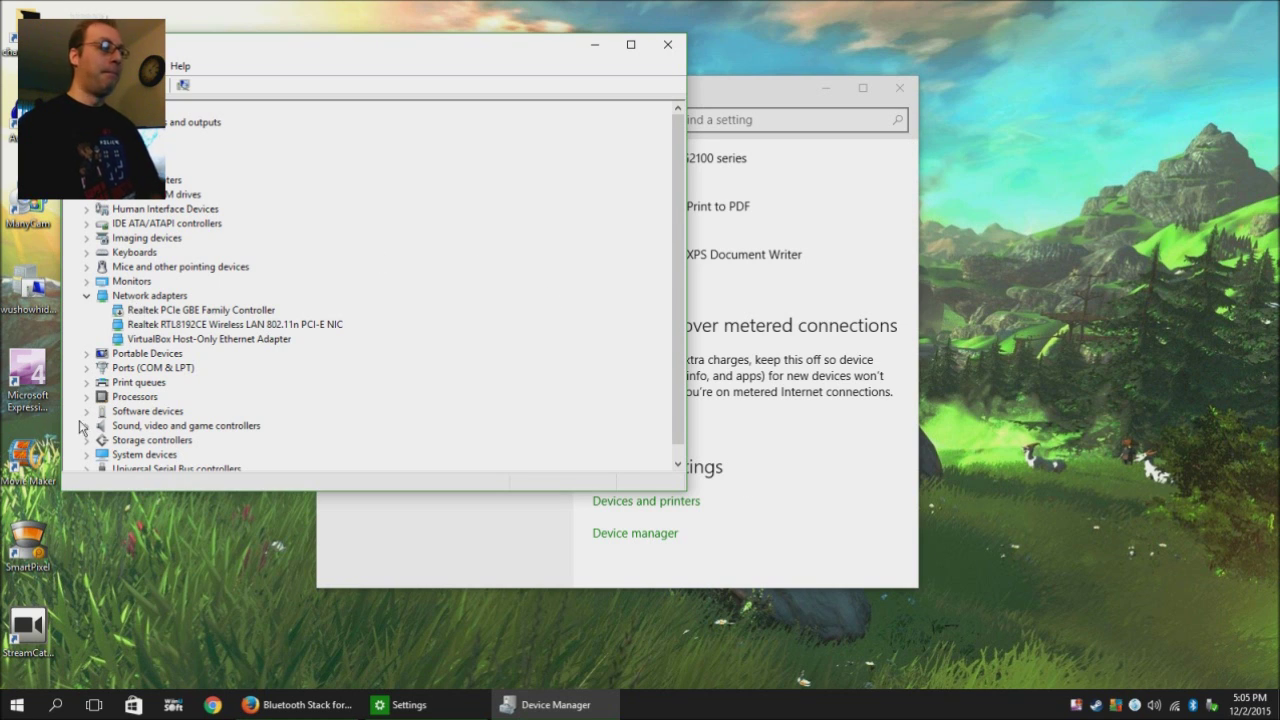
{"action": "left_click", "coordinate": [87, 296]}
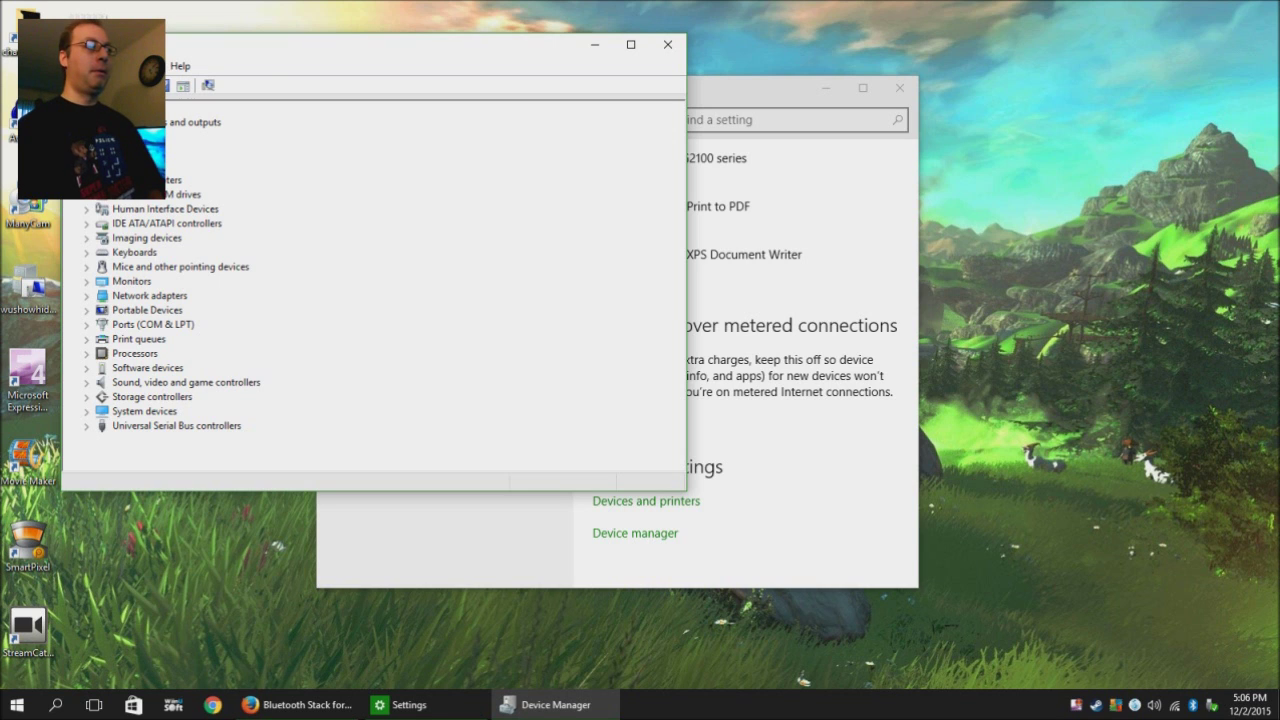
{"action": "left_click_drag", "start_coordinate": [277, 47], "coordinate": [650, 96]}
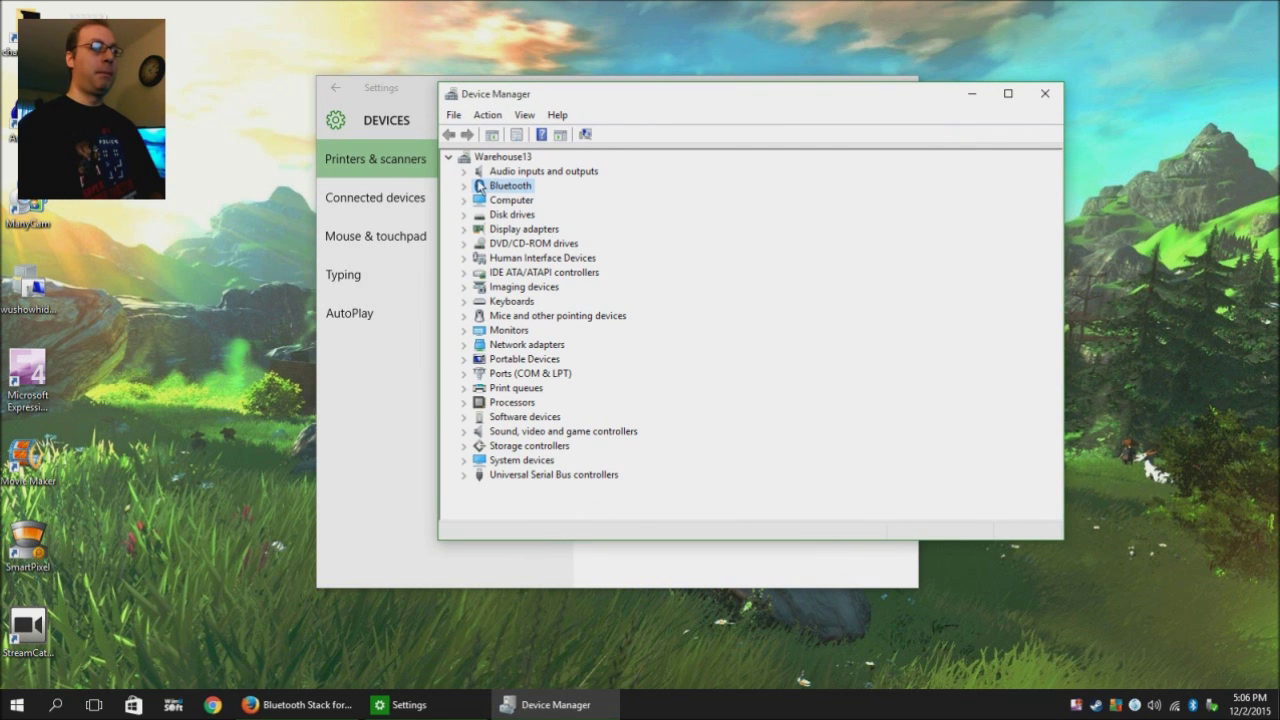
Uninstall the Generic Bluetooth Radio device from the Bluetooth group.
{"action": "left_click", "coordinate": [464, 186]}
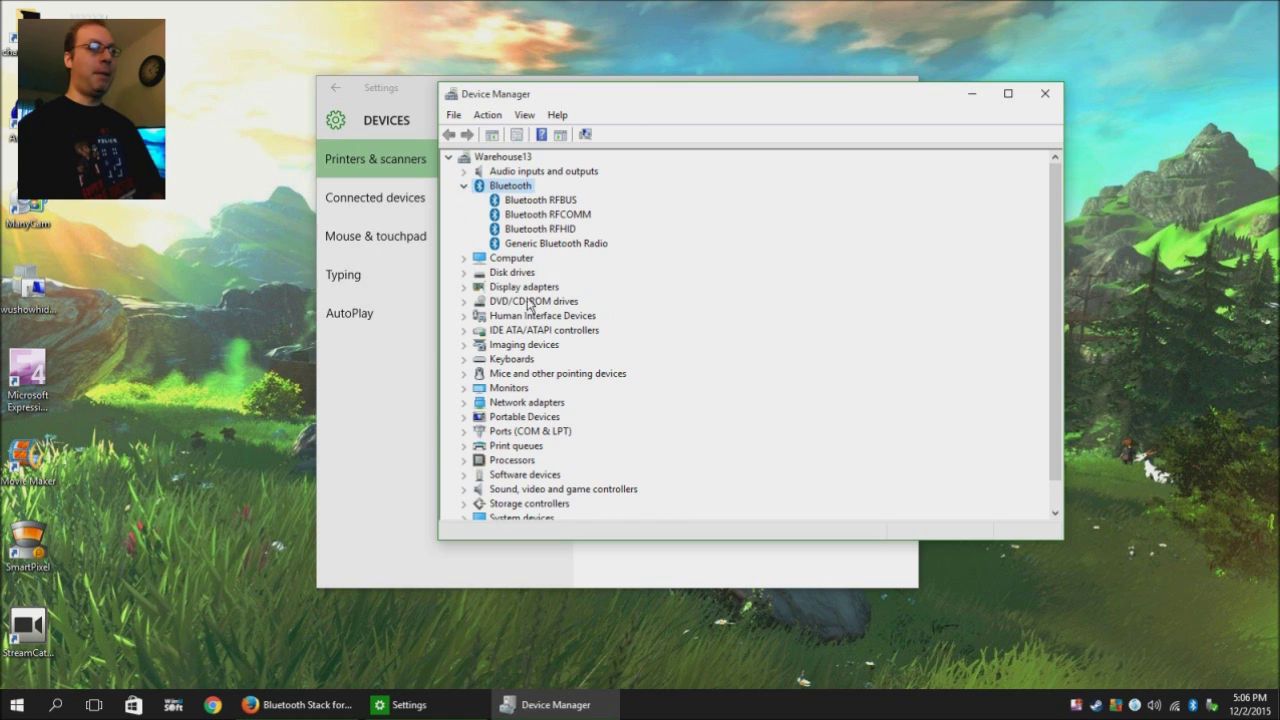
{"action": "right_click", "coordinate": [513, 244]}
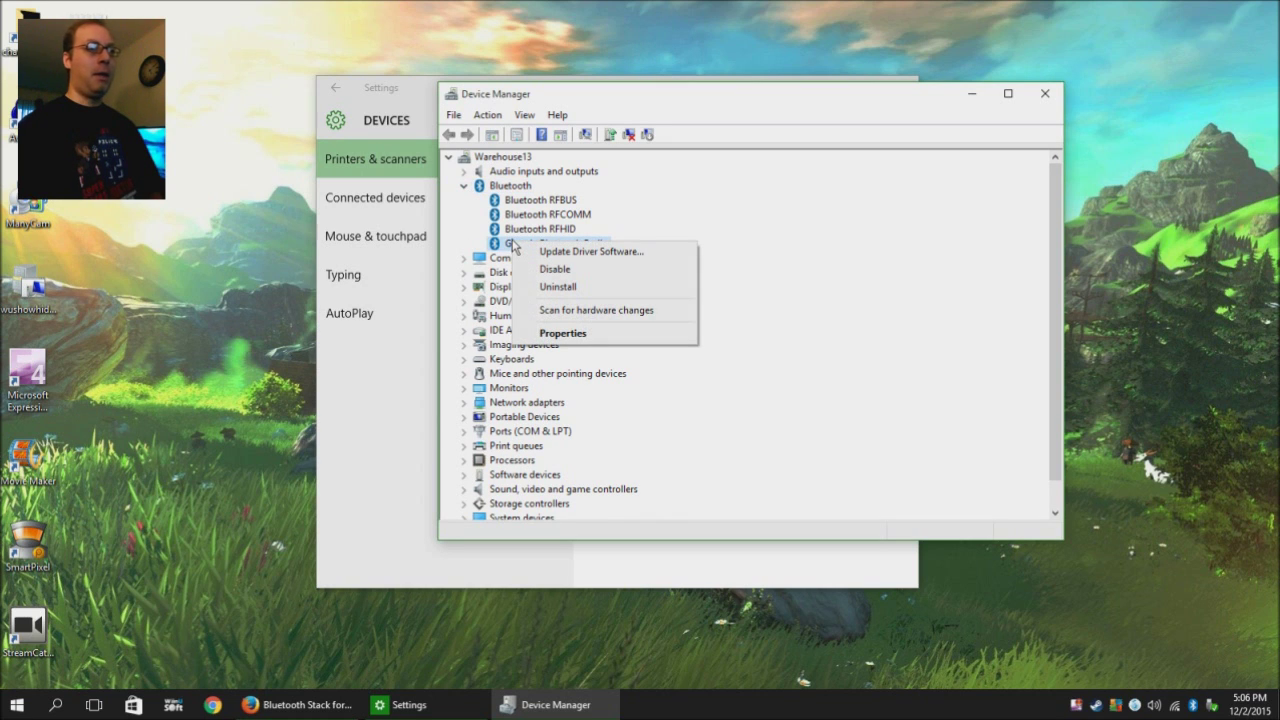
{"action": "left_click", "coordinate": [549, 287]}
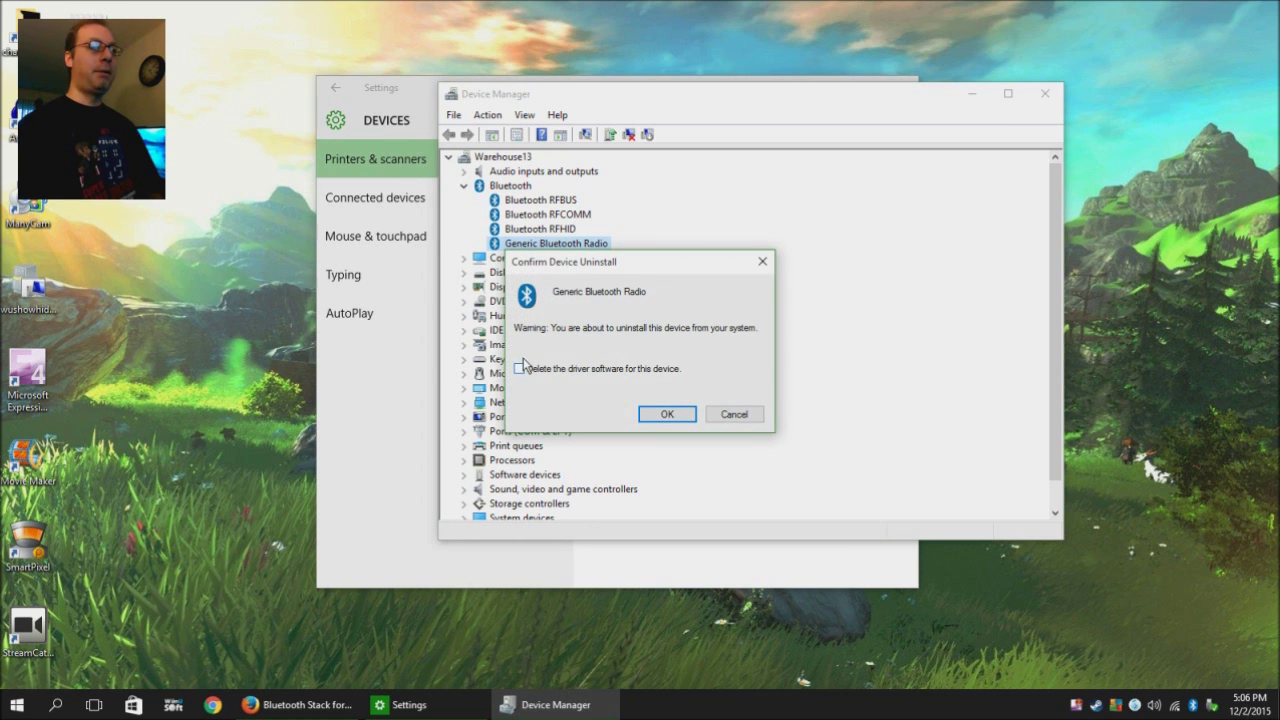
{"action": "left_click", "coordinate": [665, 412]}
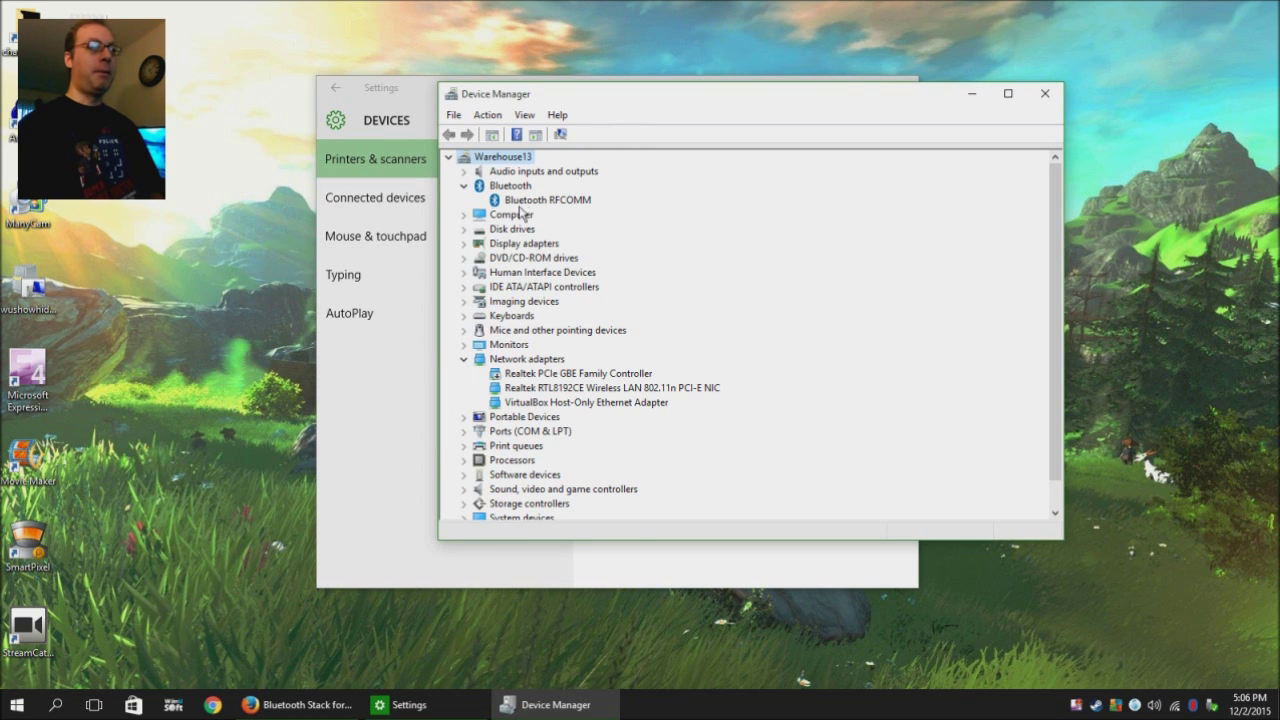
Uninstall the Bluetooth RFCOMM device together with its driver software, and close Device Manager.
{"action": "right_click", "coordinate": [519, 203]}
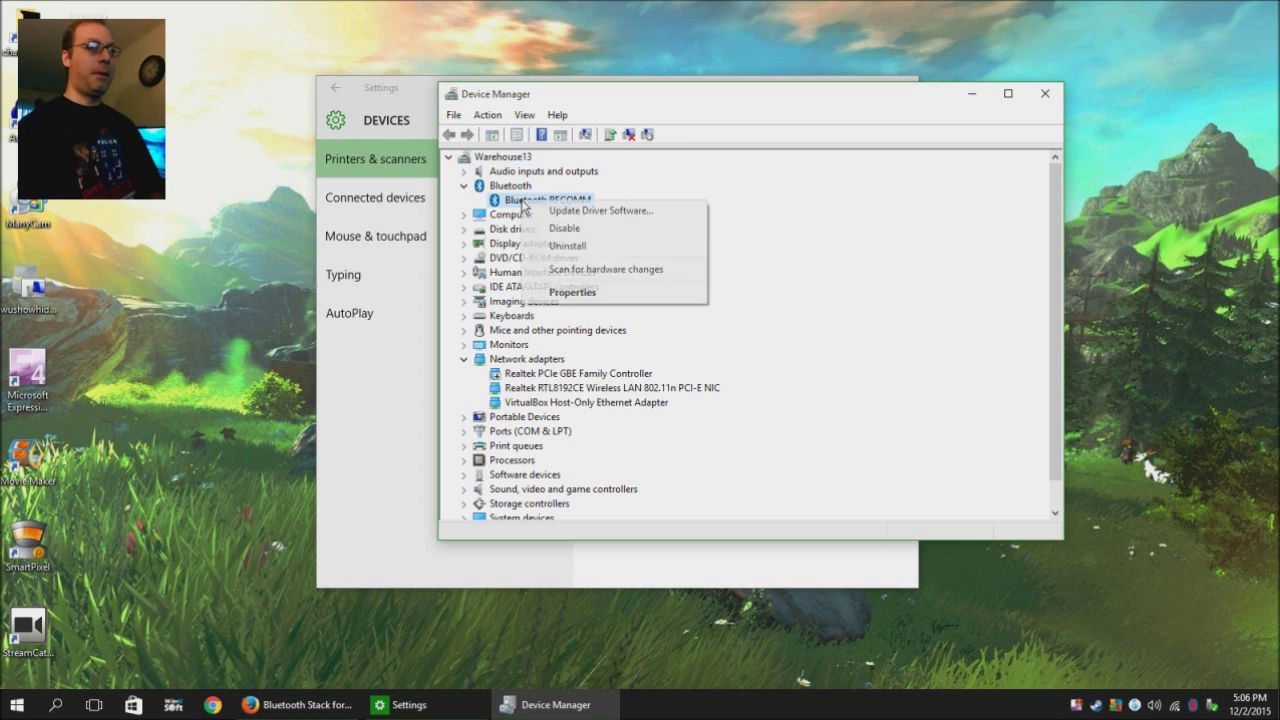
{"action": "left_click", "coordinate": [569, 247]}
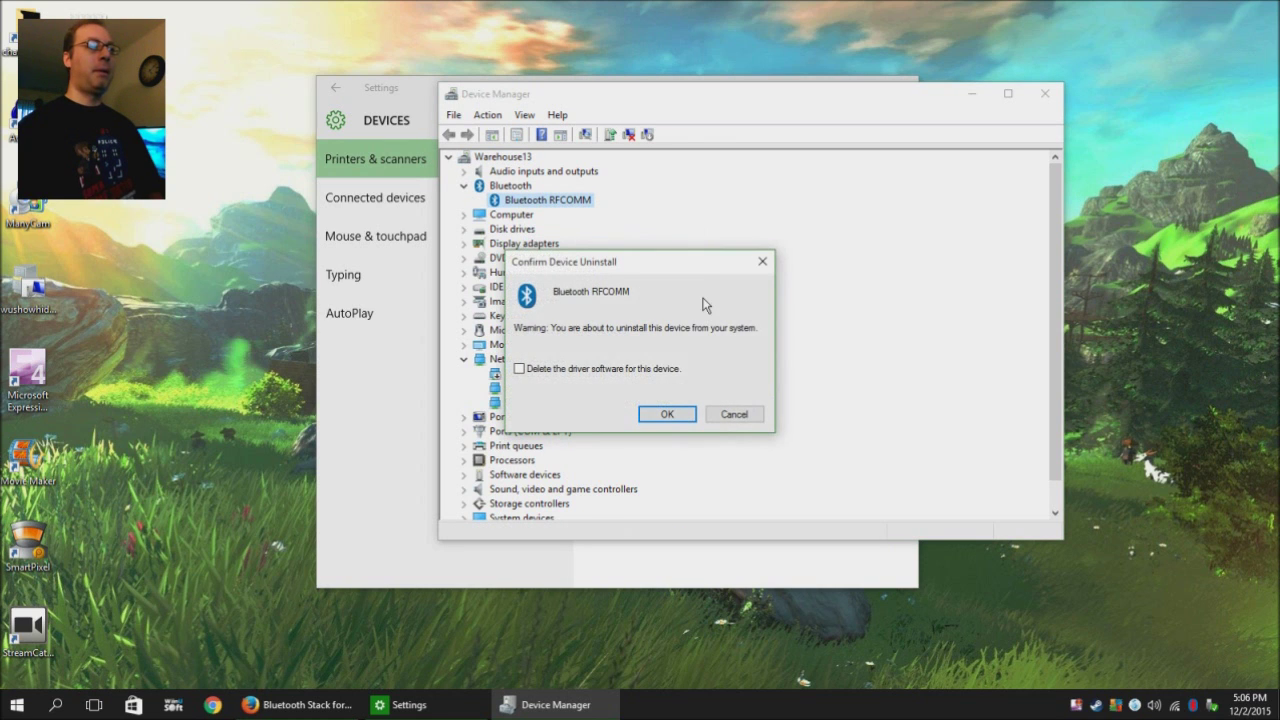
{"action": "left_click", "coordinate": [590, 370]}
{"action": "left_click", "coordinate": [665, 412]}
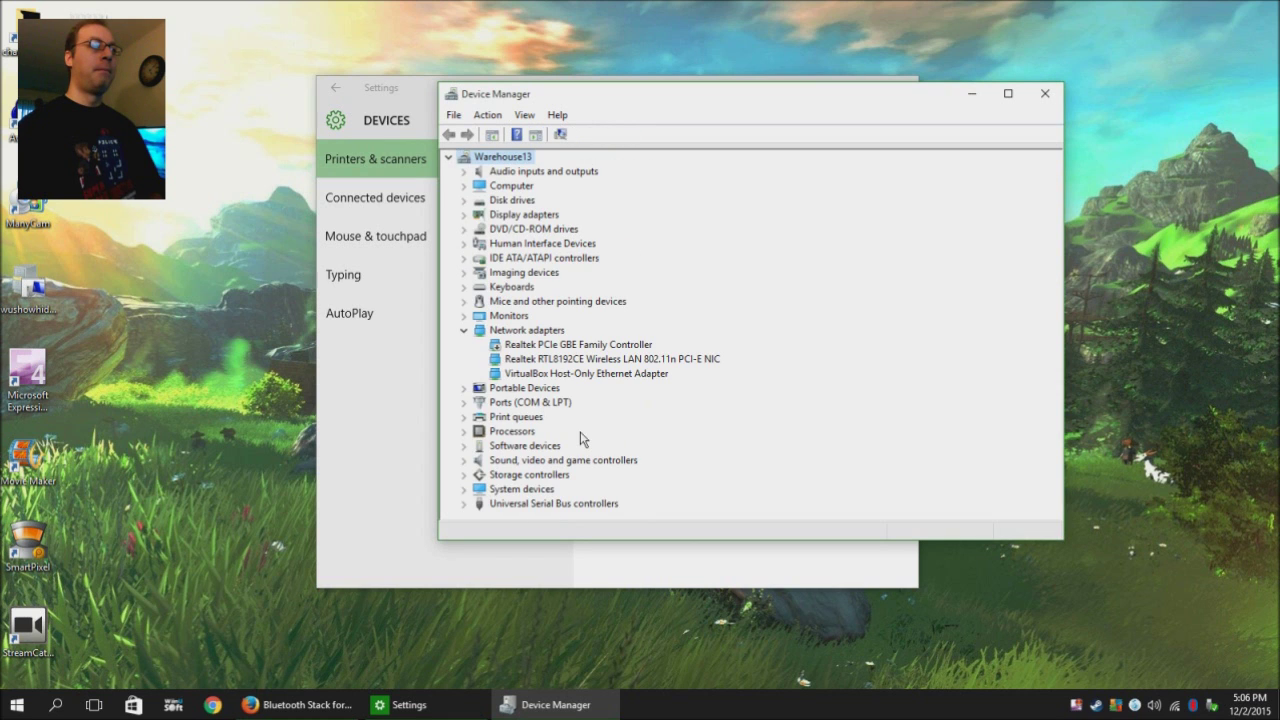
{"action": "left_click", "coordinate": [1044, 92]}
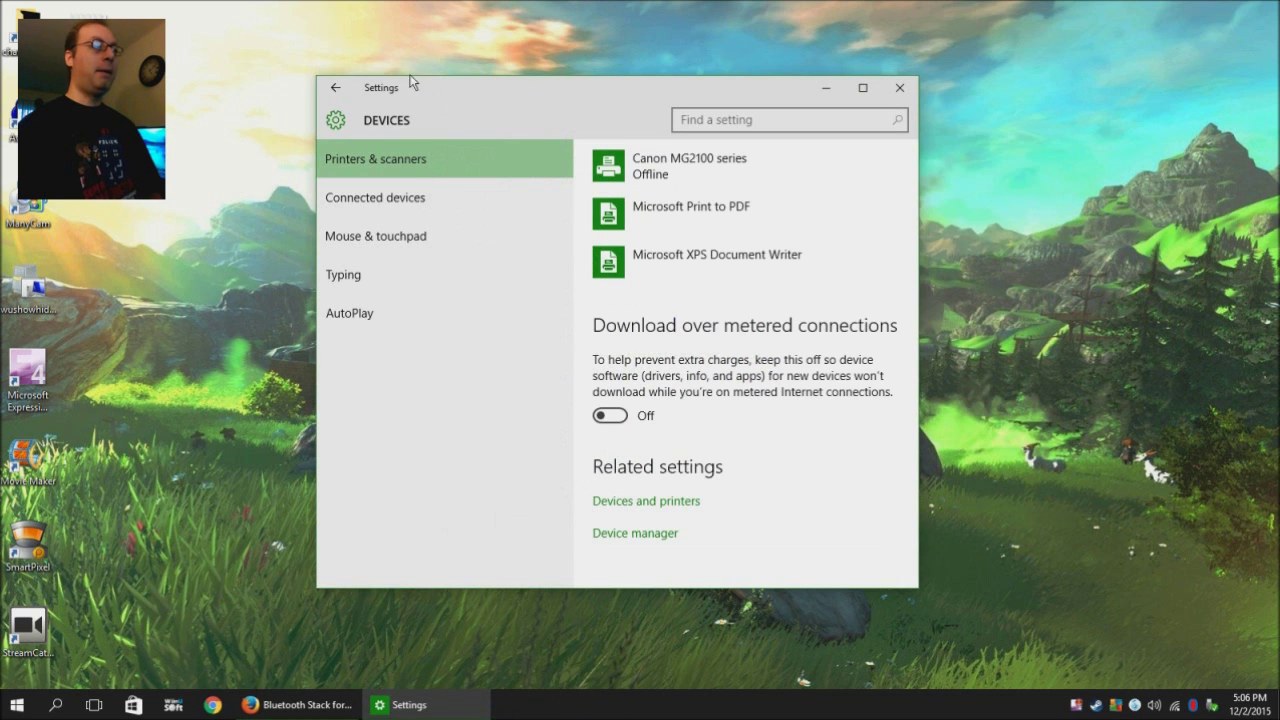
Open Apps & features in the System settings and sort the installed apps by name.
{"action": "left_click", "coordinate": [335, 87]}
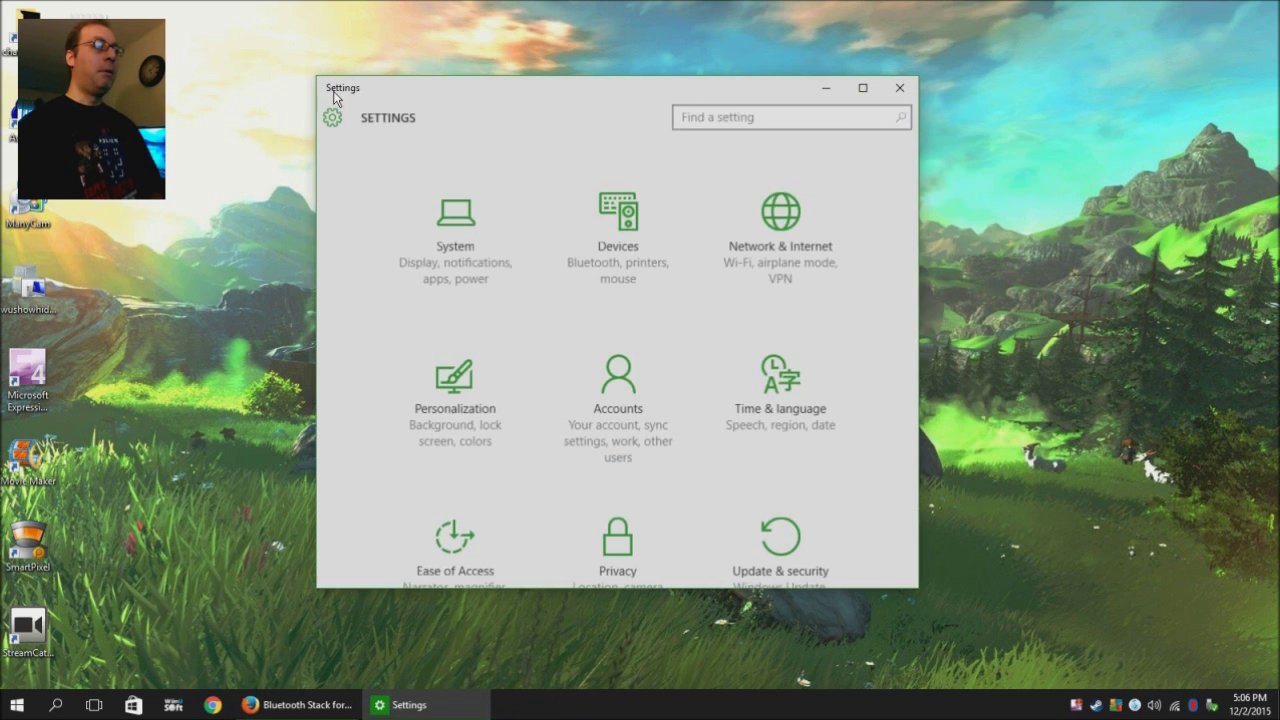
{"action": "left_click", "coordinate": [466, 270]}
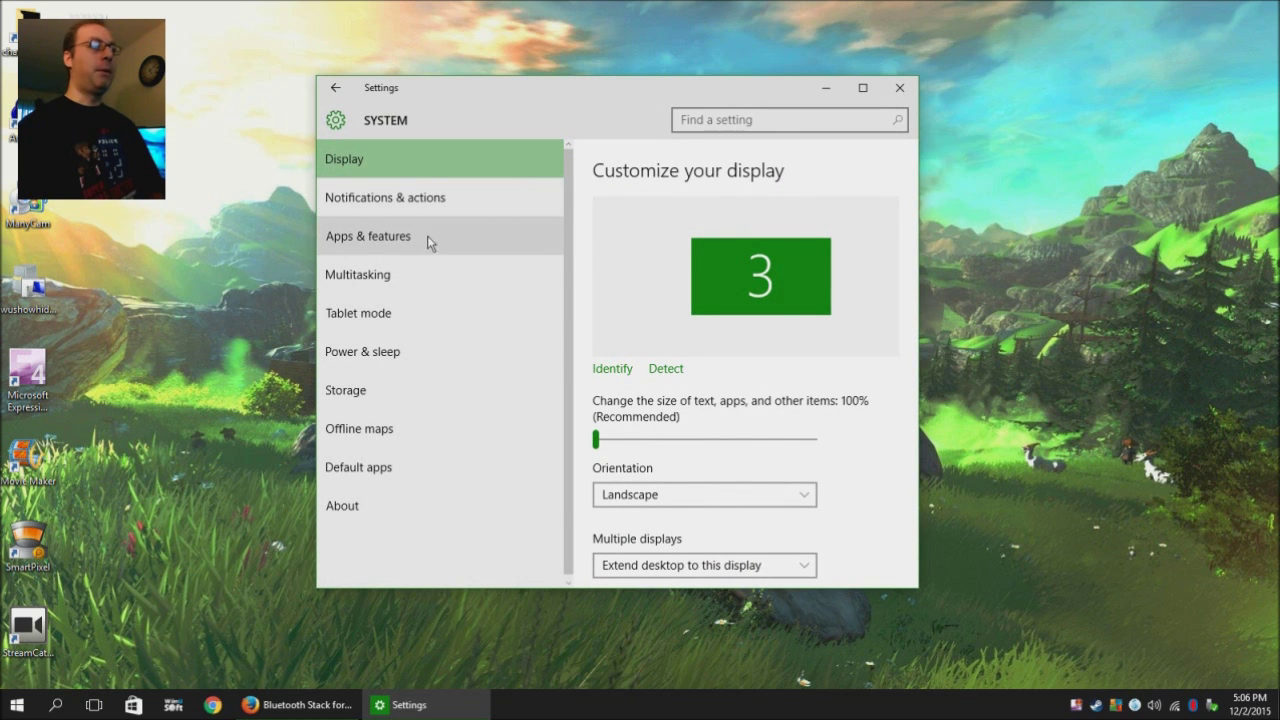
{"action": "left_click", "coordinate": [335, 88]}
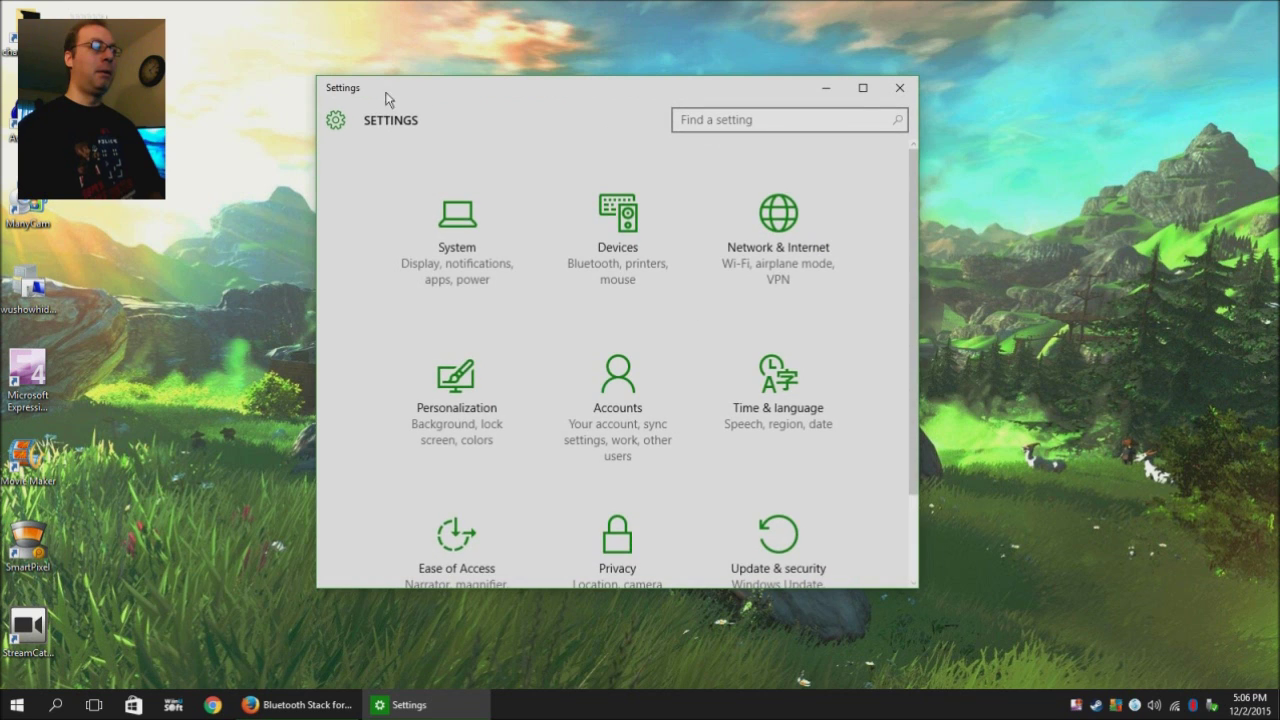
{"action": "left_click", "coordinate": [482, 268]}
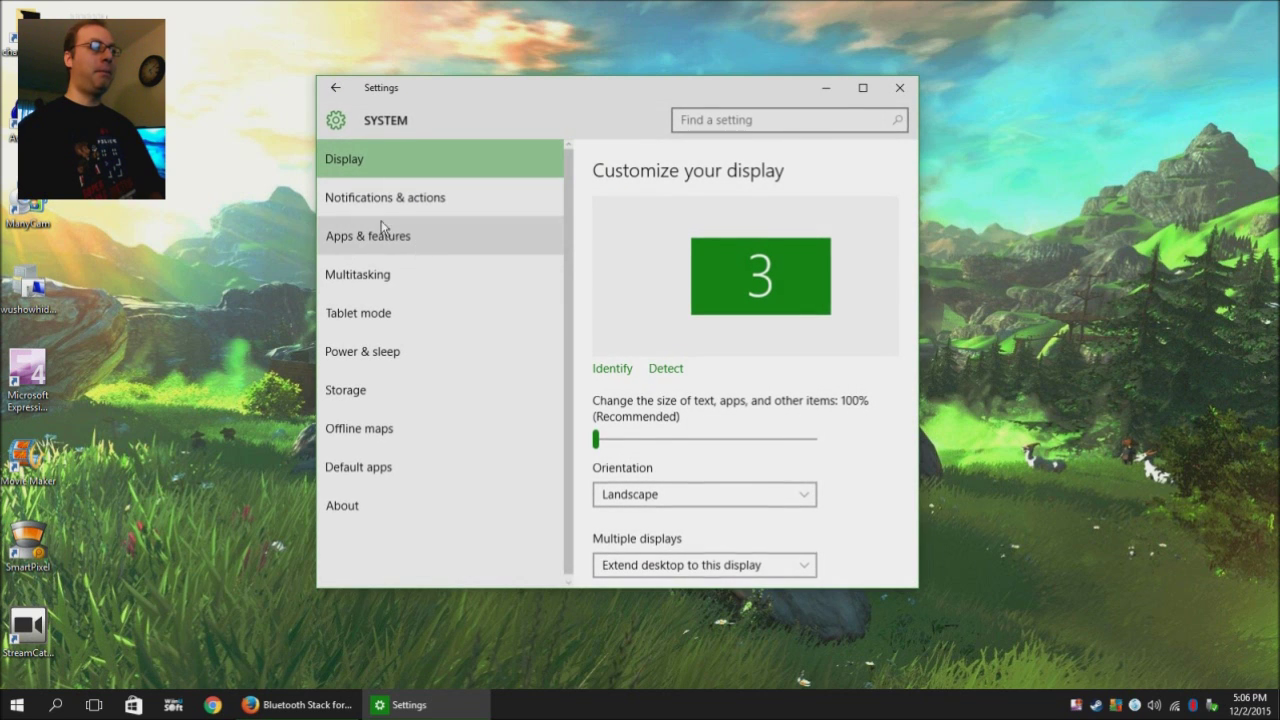
{"action": "left_click", "coordinate": [365, 236]}
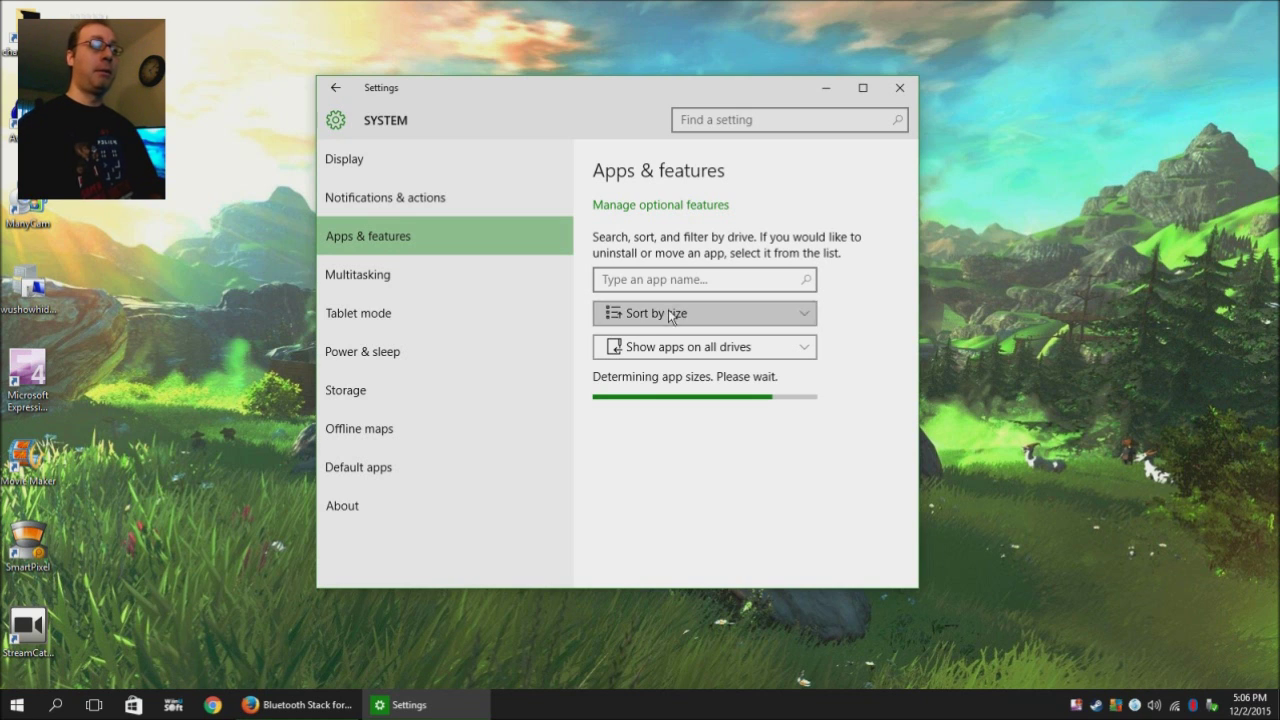
{"action": "left_click", "coordinate": [669, 311]}
{"action": "left_click", "coordinate": [657, 350]}
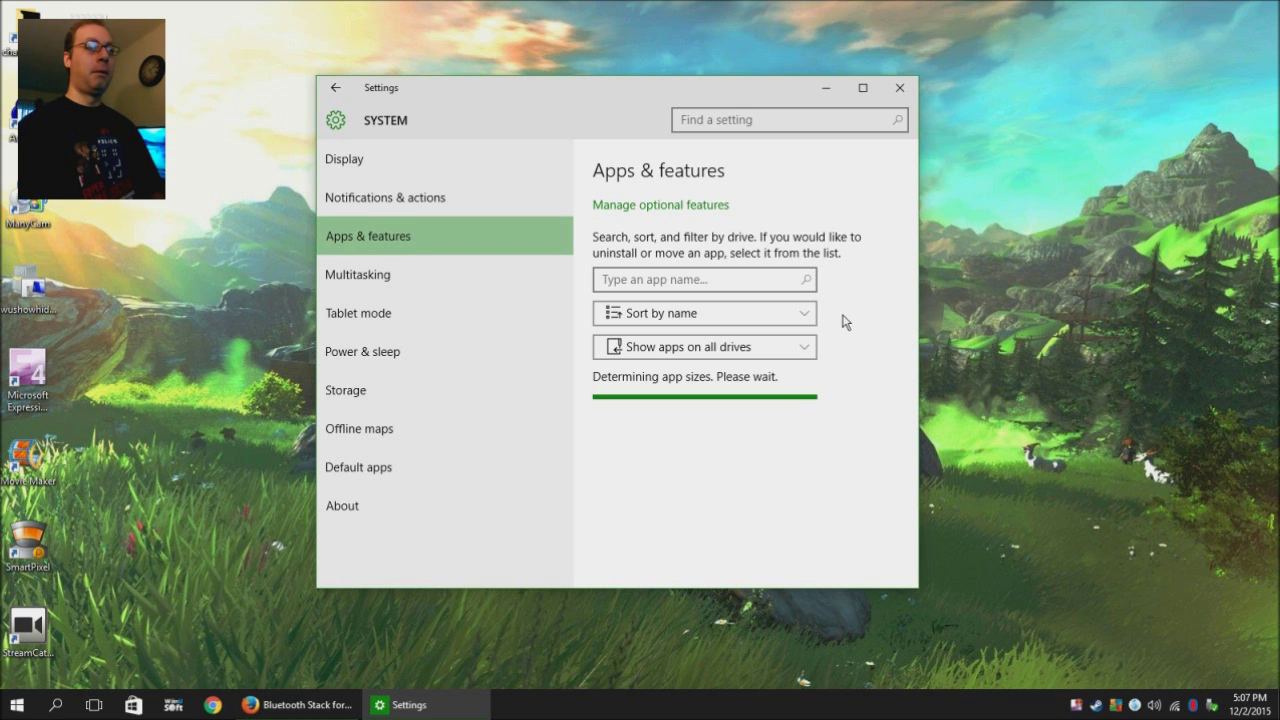
Uninstall Bluetooth Stack for Windows by Toshiba, including all Bluetooth connection settings and data folders, and close Settings.
{"action": "scroll", "coordinate": [846, 300], "scroll_direction": "down", "scroll_amount": 4}
{"action": "scroll", "coordinate": [801, 370], "scroll_direction": "down", "scroll_amount": 6}
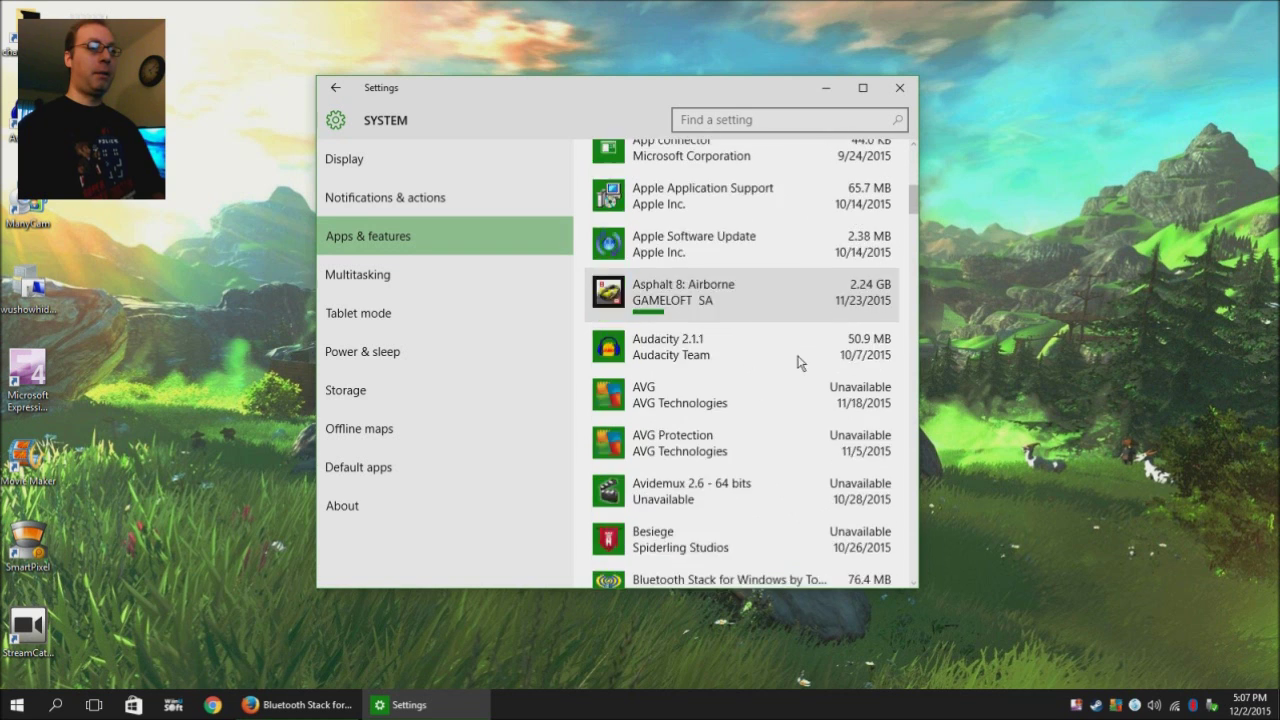
{"action": "scroll", "coordinate": [795, 352], "scroll_direction": "down", "scroll_amount": 4}
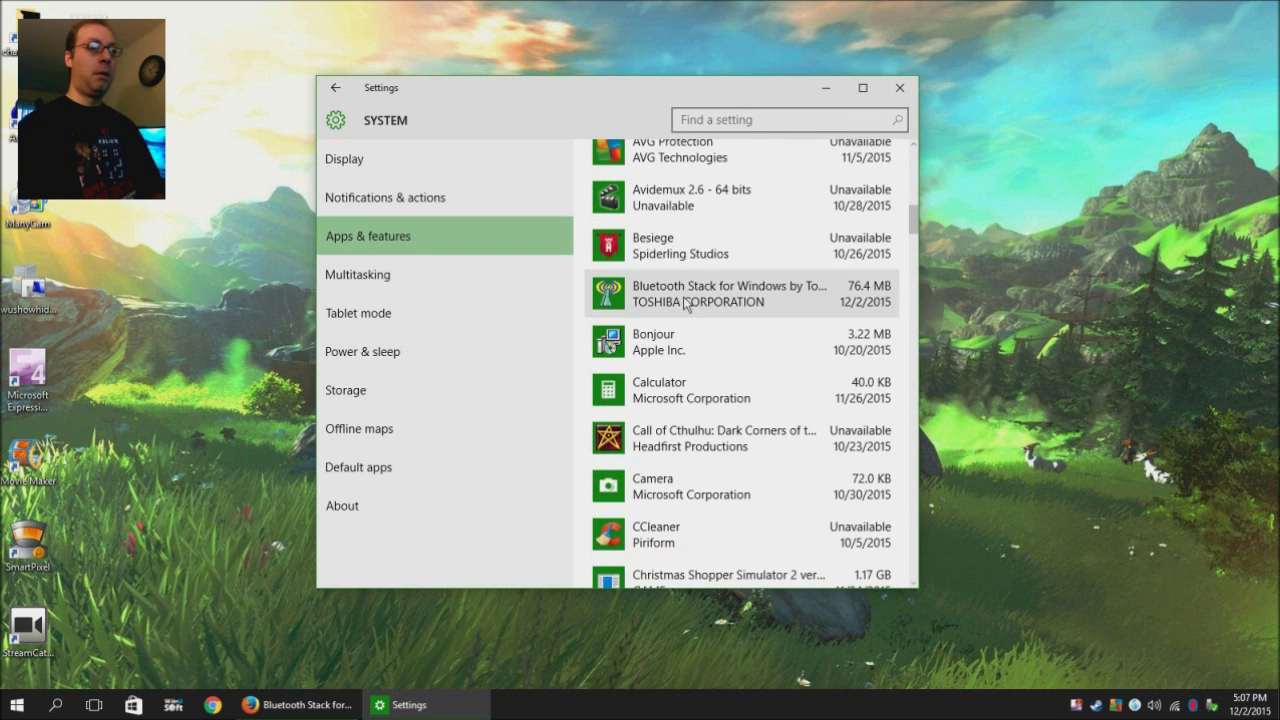
{"action": "left_click", "coordinate": [670, 295]}
{"action": "left_click", "coordinate": [873, 296]}
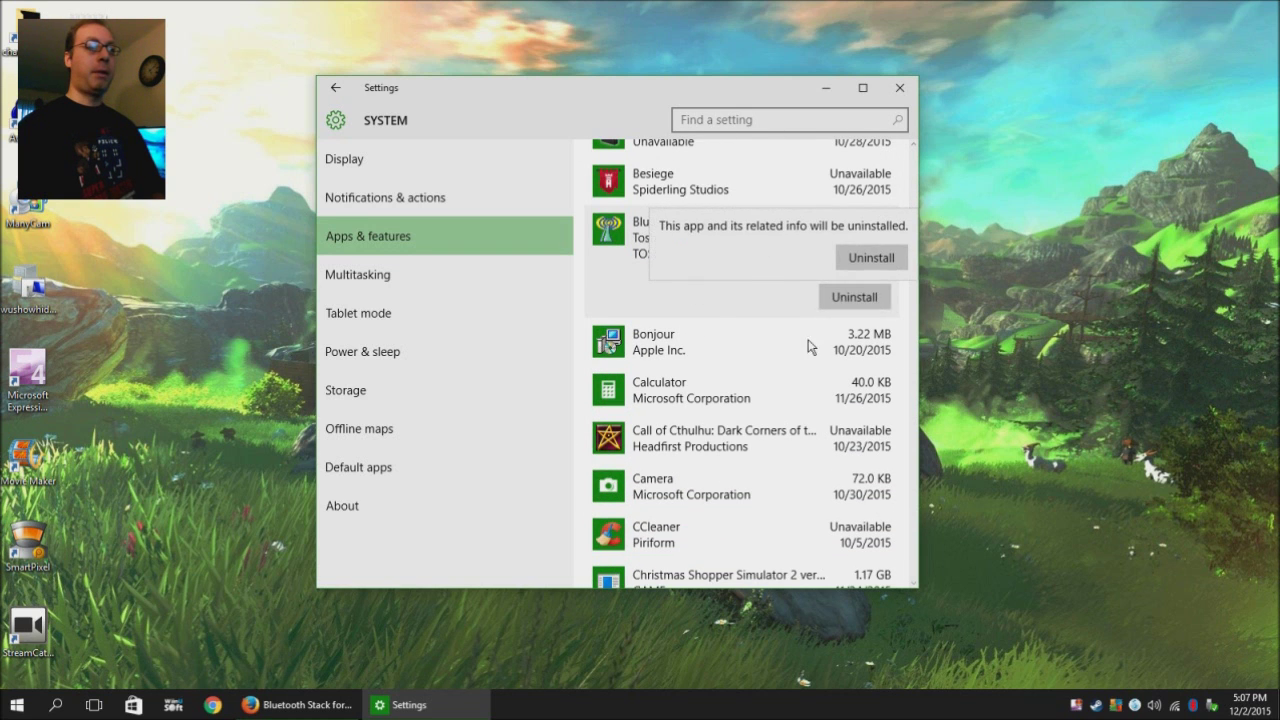
{"action": "left_click", "coordinate": [866, 254]}
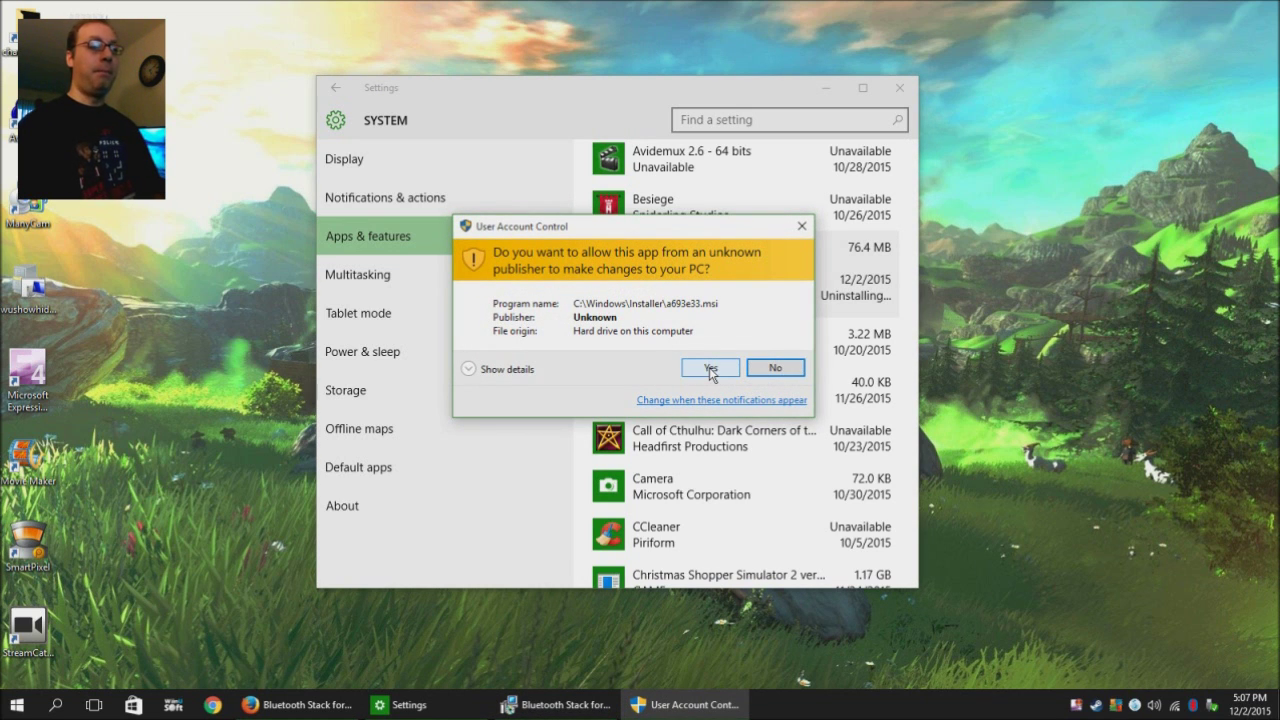
{"action": "left_click", "coordinate": [709, 368]}
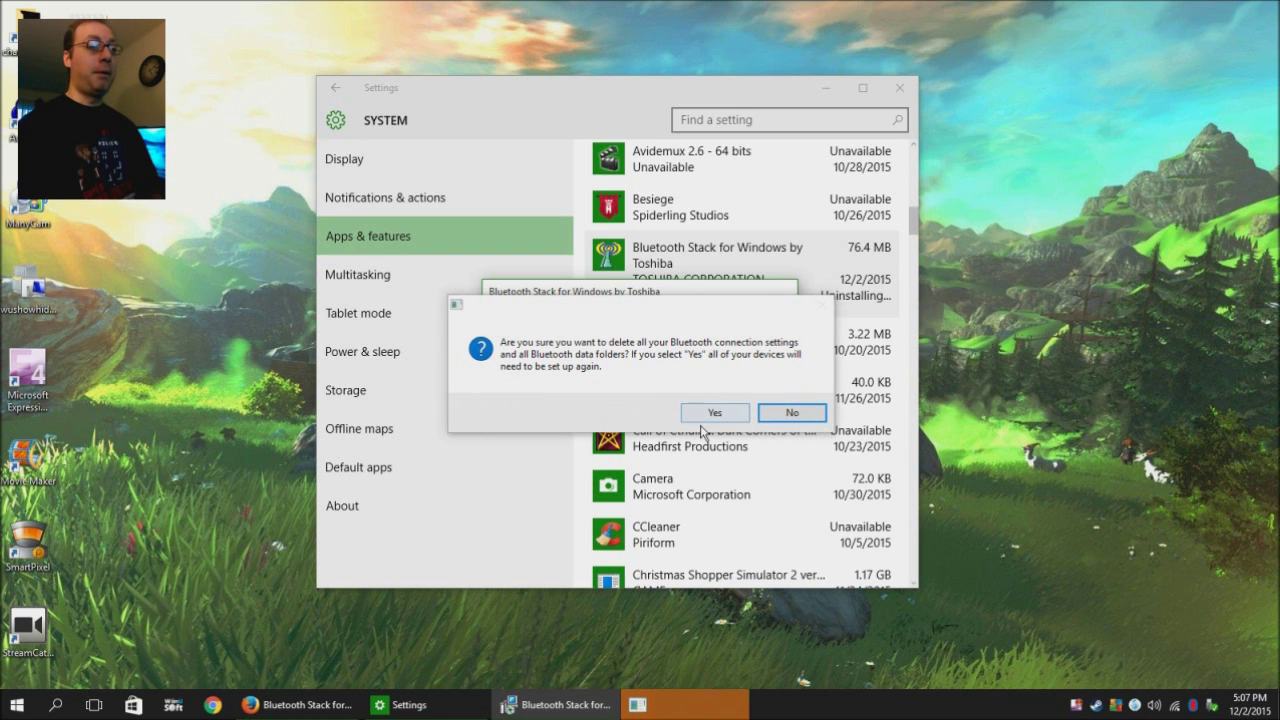
{"action": "left_click", "coordinate": [712, 414]}
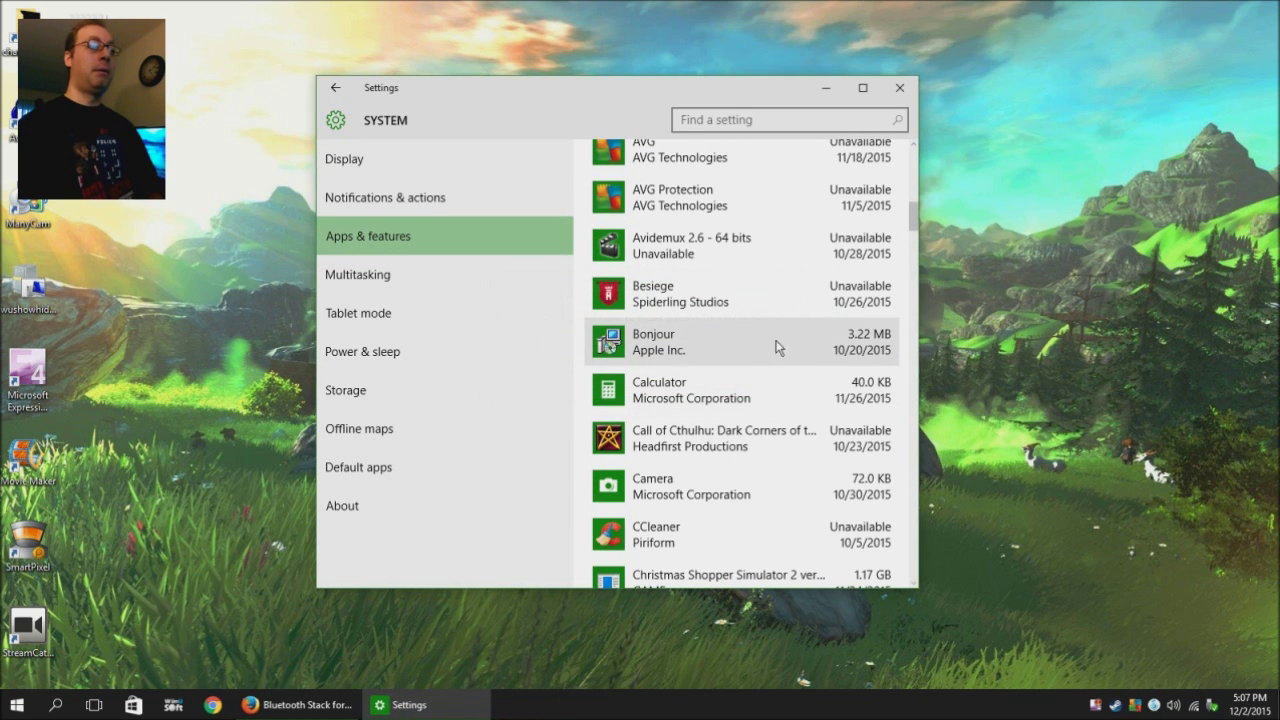
{"action": "left_click", "coordinate": [901, 89]}
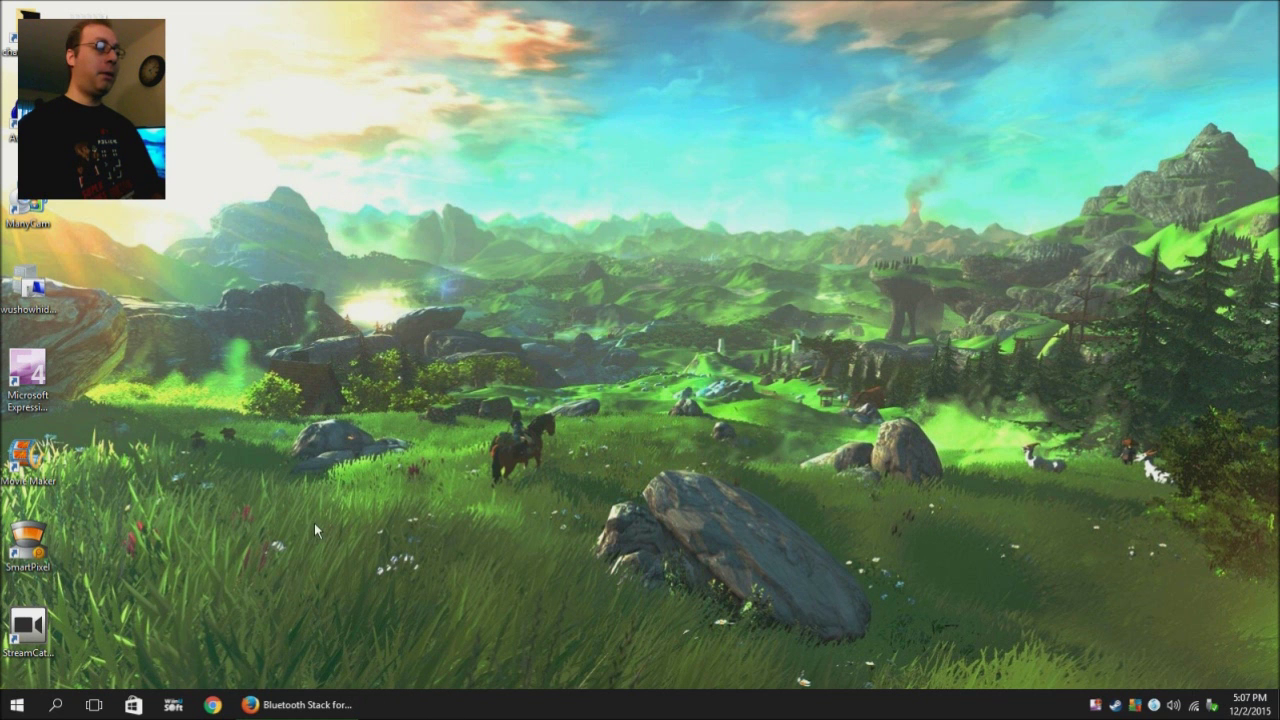
Switch to Firefox and request the TC00636200A.exe download from the Toshiba Bluetooth Stack page, cancelling the save.
{"action": "left_click", "coordinate": [295, 706]}
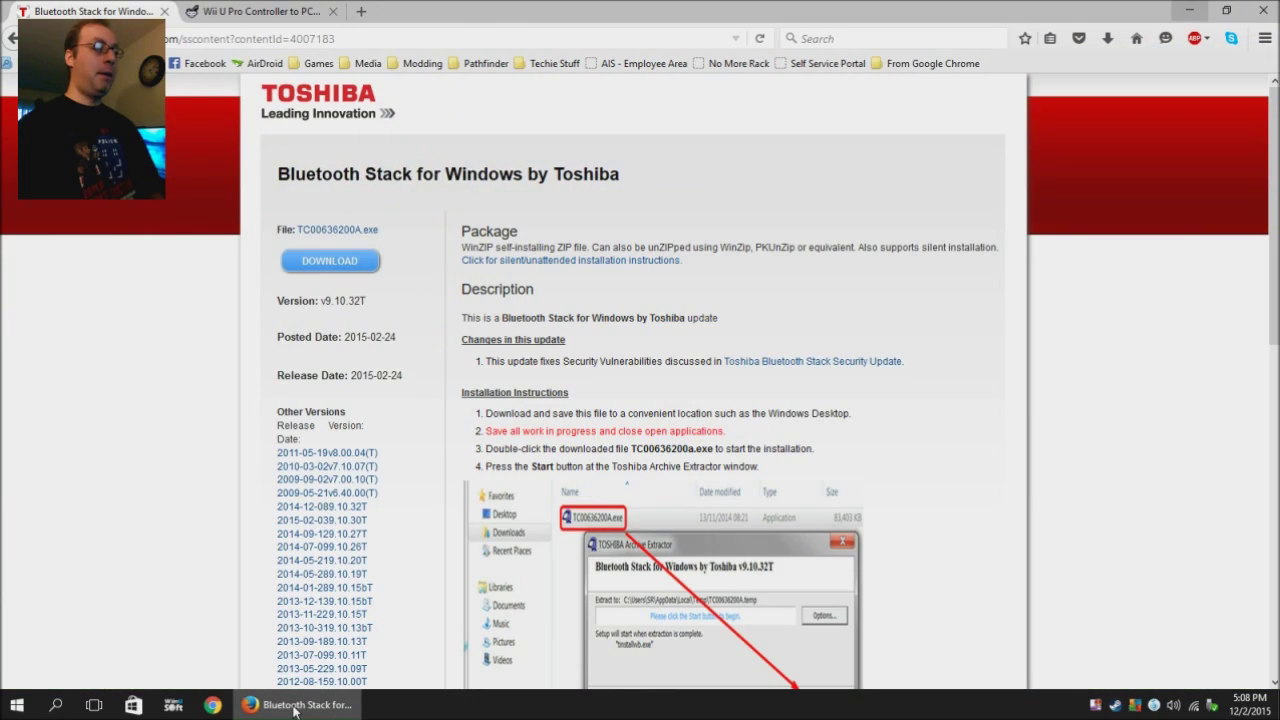
{"action": "left_click", "coordinate": [199, 42]}
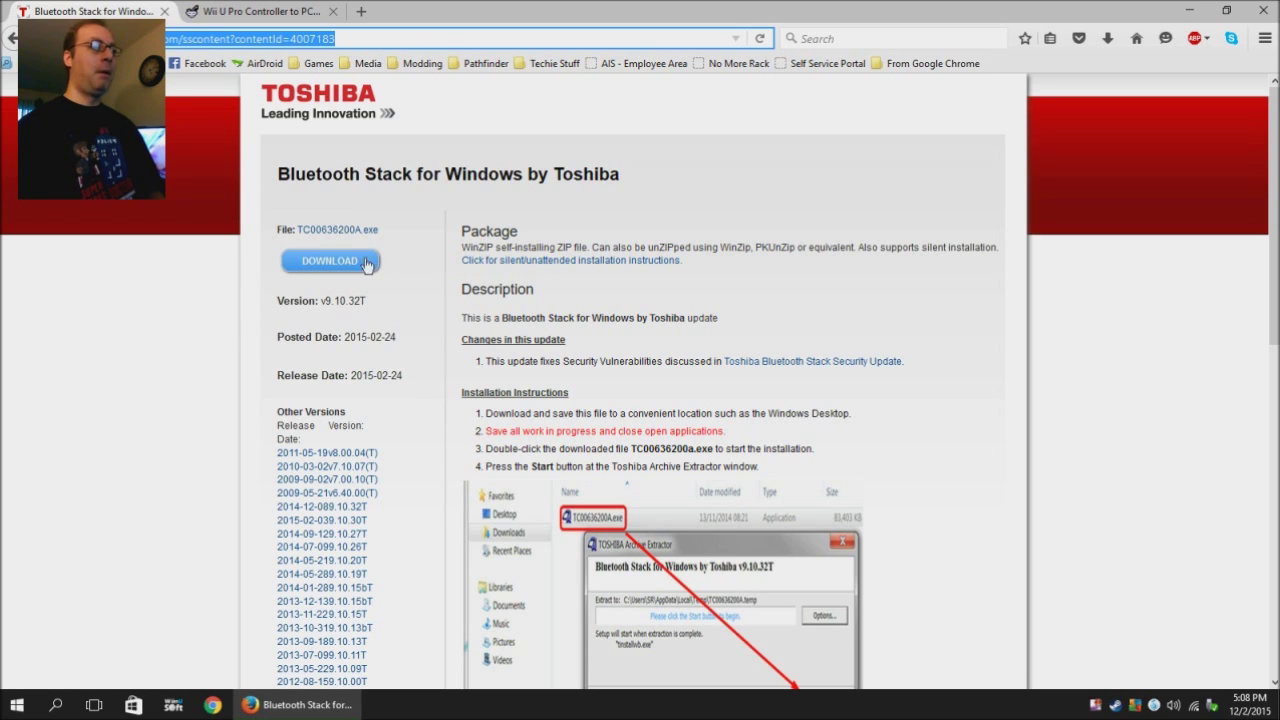
{"action": "left_click", "coordinate": [333, 264]}
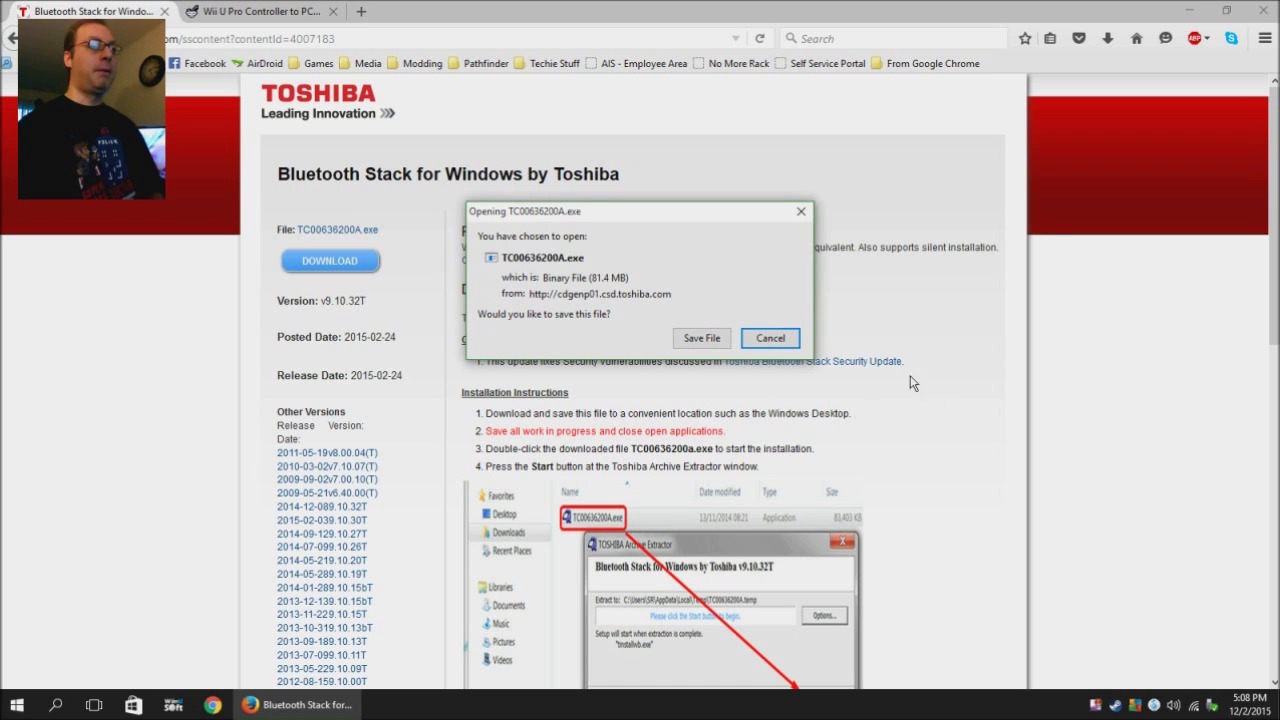
{"action": "left_click", "coordinate": [783, 343]}
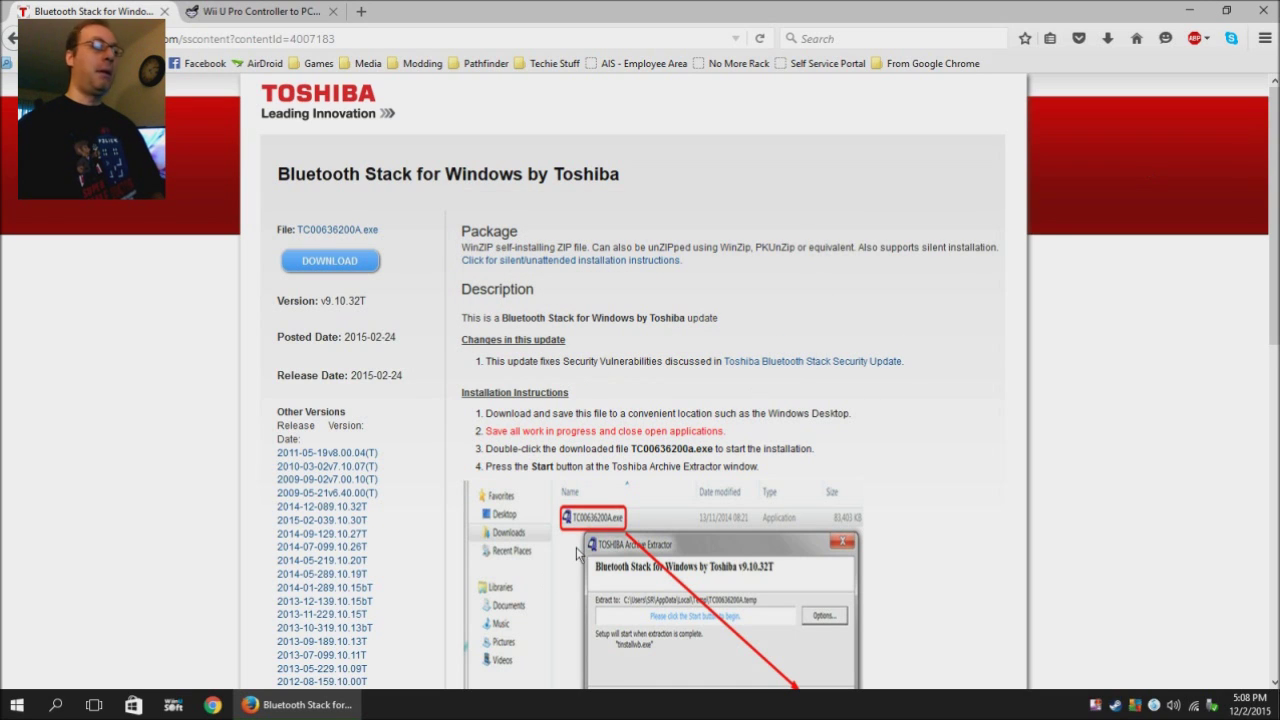
Run TC00636200A.exe from the Downloads folder and start extracting the Toshiba Bluetooth Stack.
{"action": "left_click", "coordinate": [16, 704]}
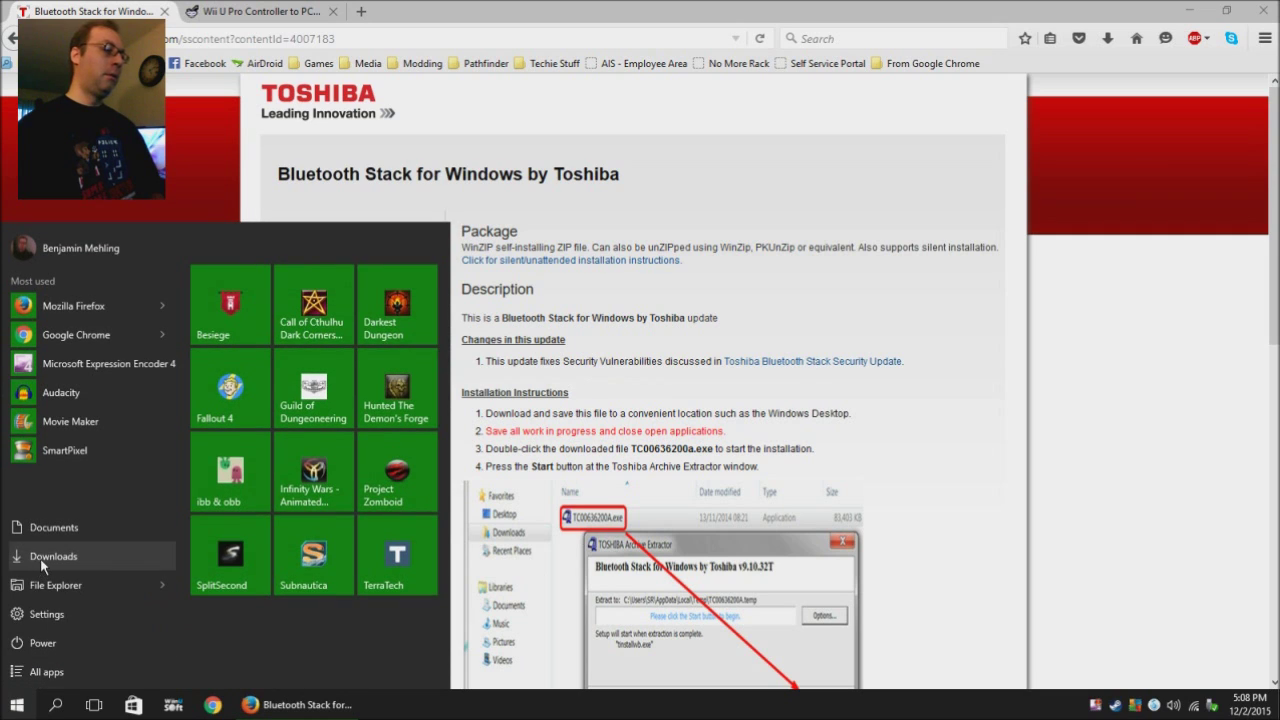
{"action": "left_click", "coordinate": [52, 556]}
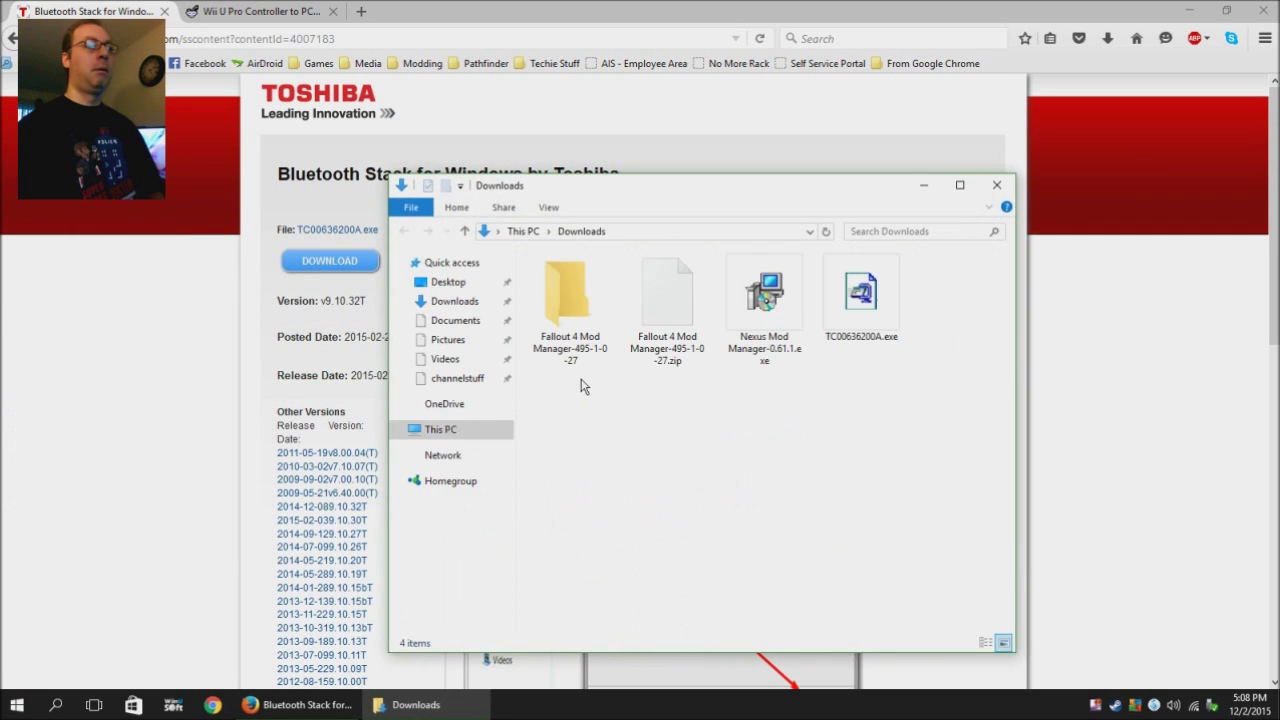
{"action": "double_click", "coordinate": [862, 292]}
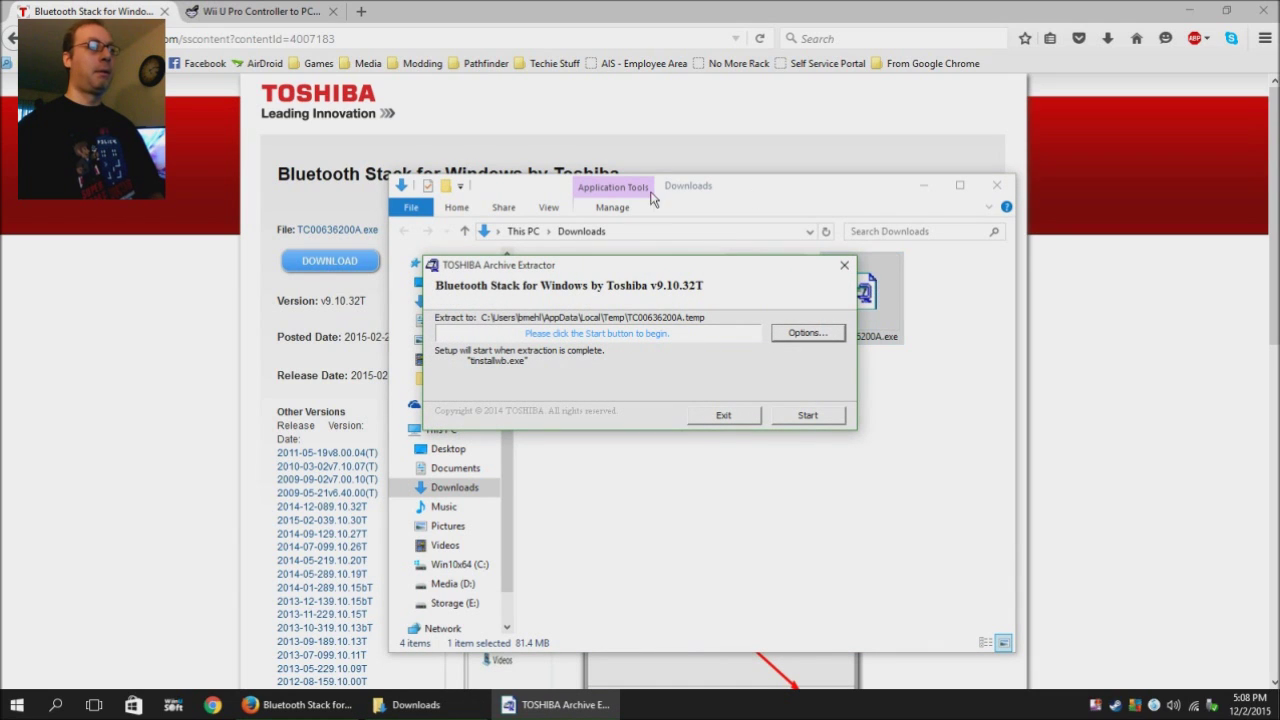
{"action": "left_click", "coordinate": [808, 415]}
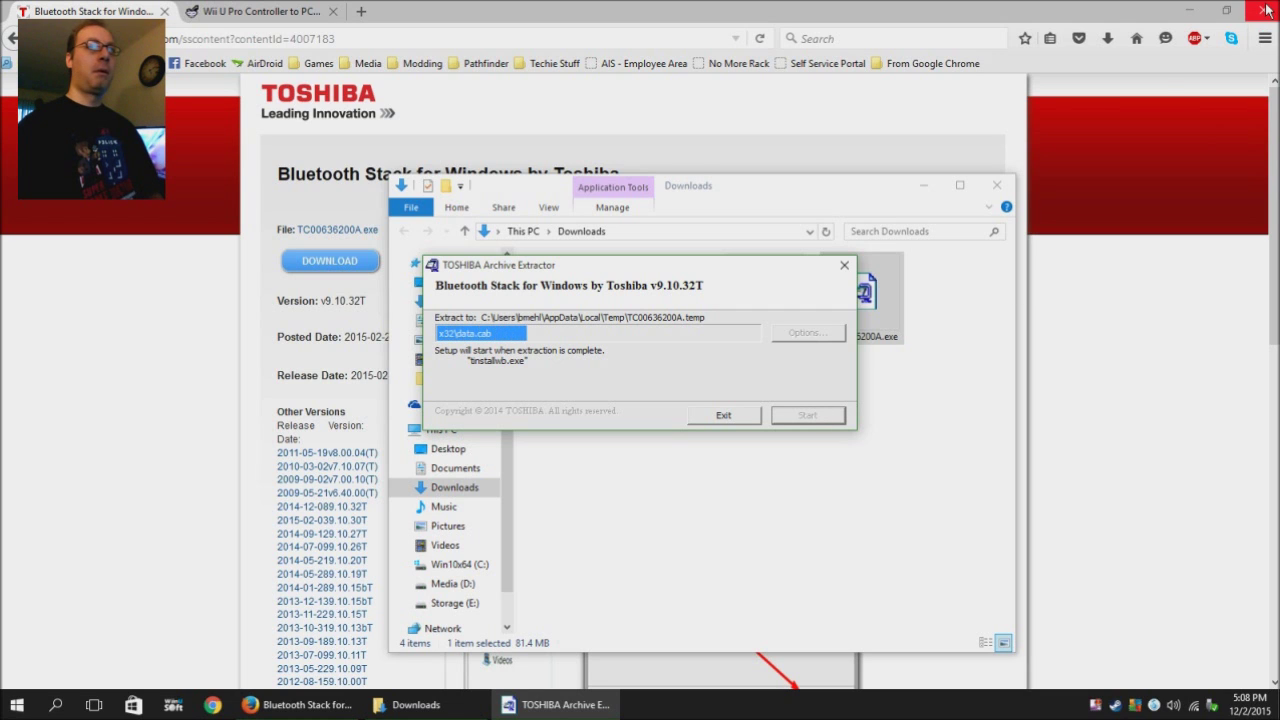
Download Version 1.6 of the controller program as WiiUProControllerWin.zip, allow the Toshiba installer to make changes, and close Firefox.
{"action": "left_click", "coordinate": [165, 12]}
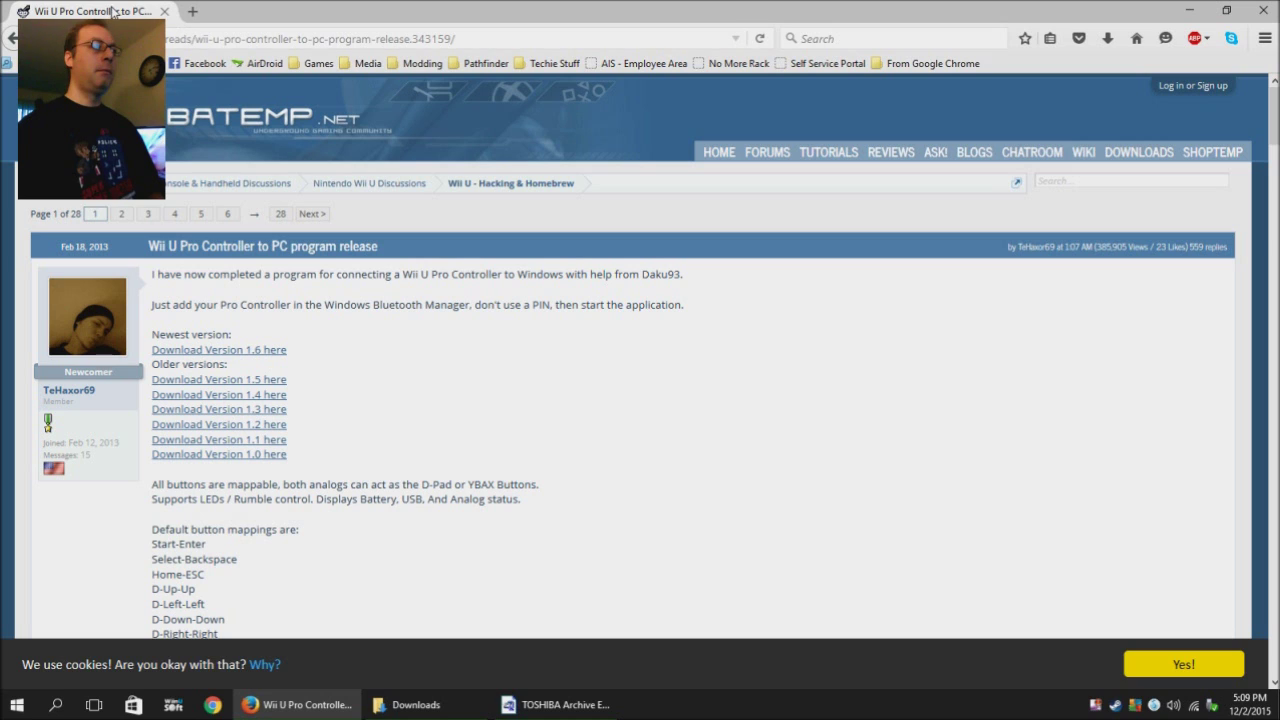
{"action": "left_click", "coordinate": [212, 351]}
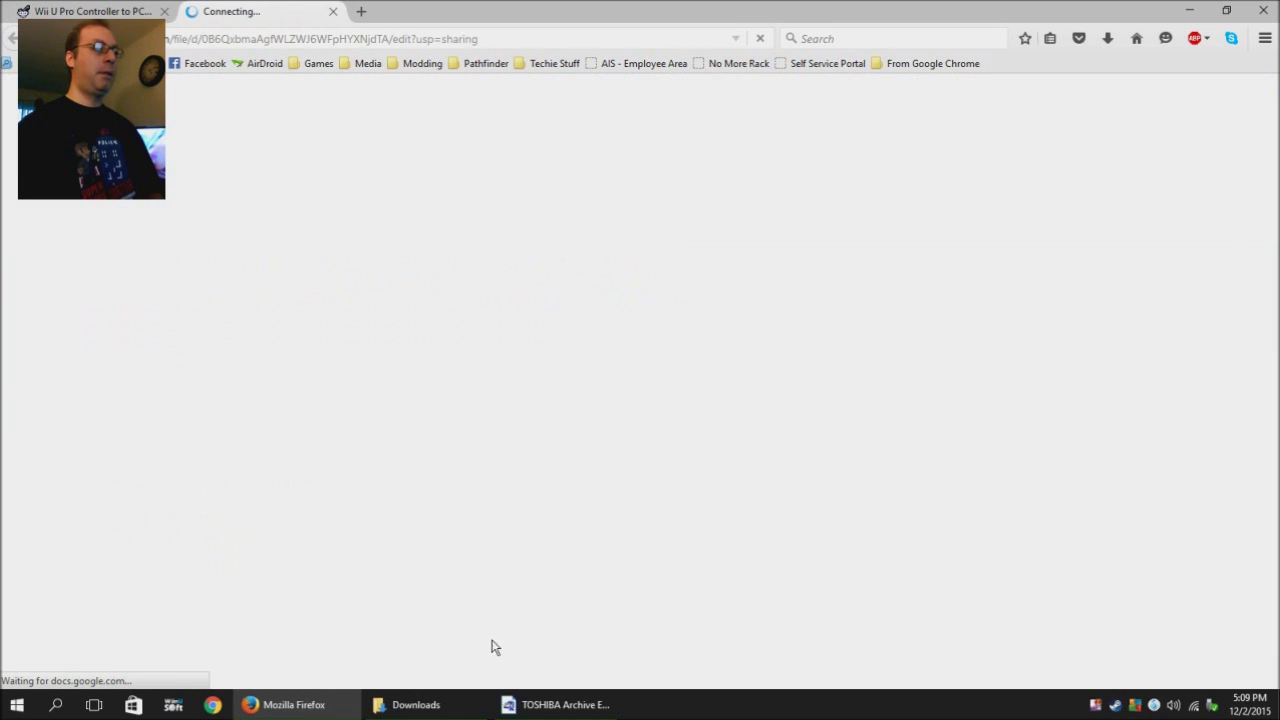
{"action": "left_click", "coordinate": [580, 704]}
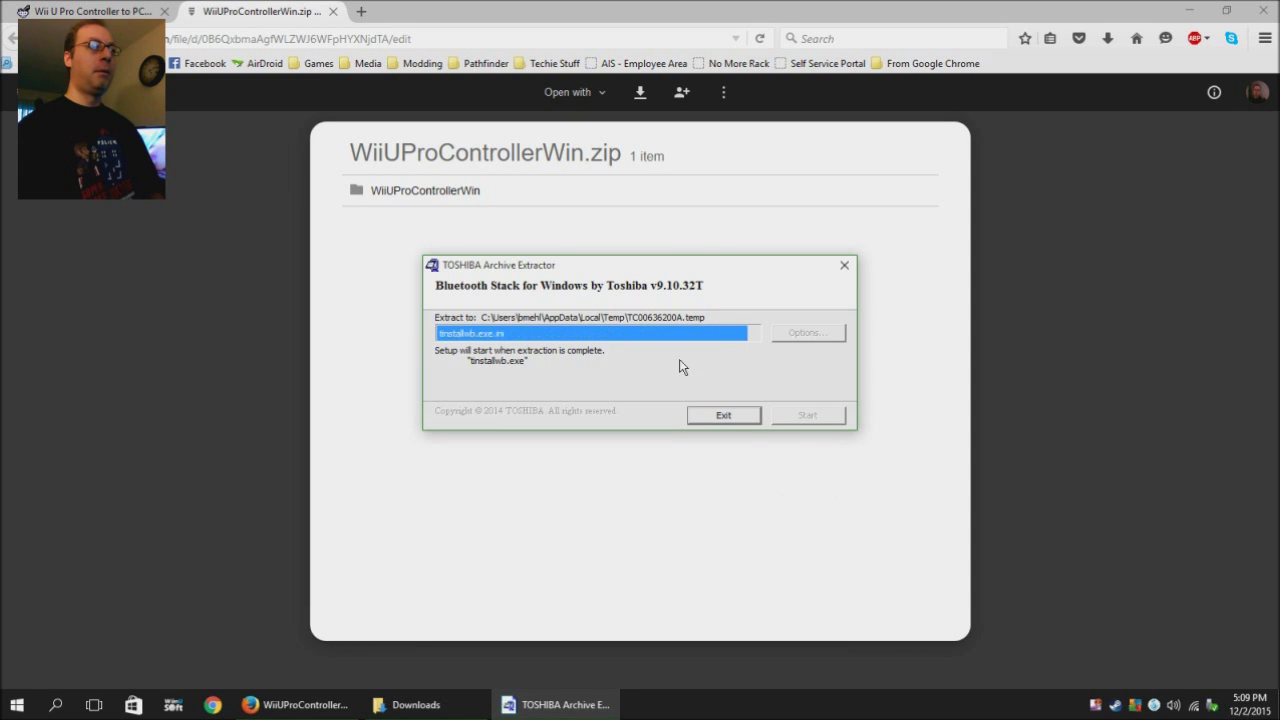
{"action": "left_click", "coordinate": [640, 92]}
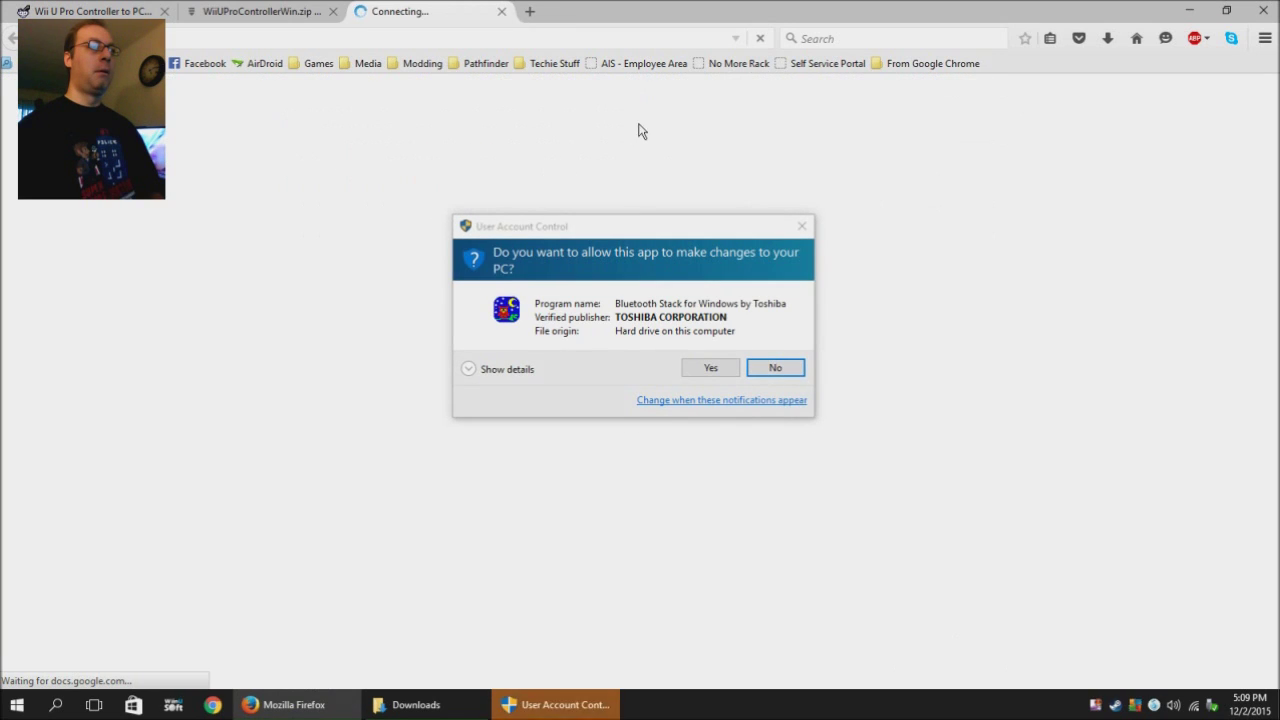
{"action": "left_click", "coordinate": [712, 369]}
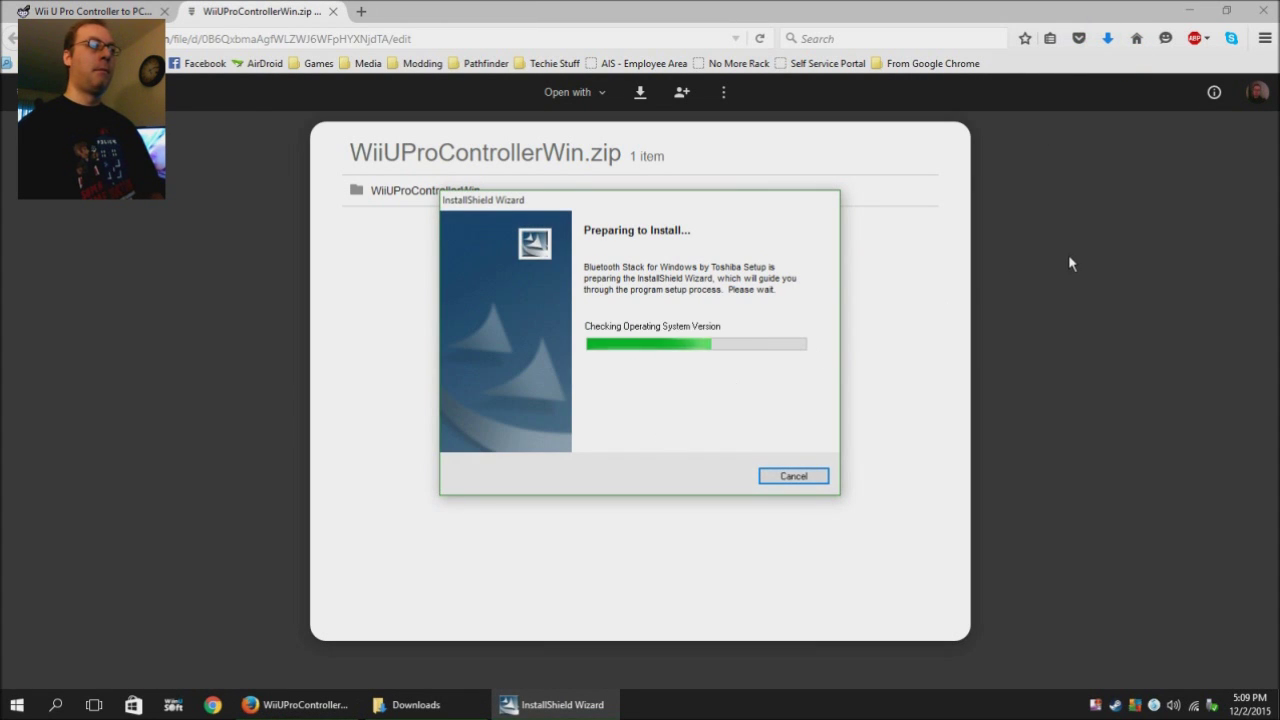
{"action": "left_click", "coordinate": [1264, 10]}
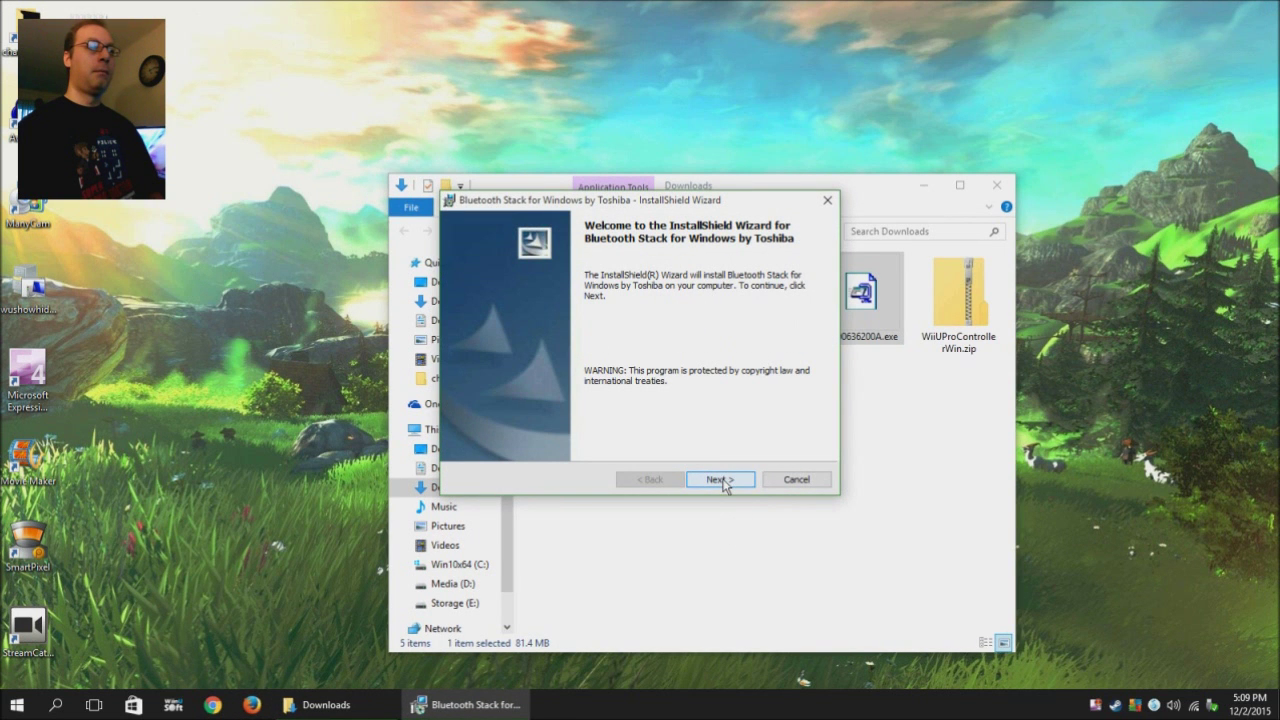
Install Bluetooth Stack for Windows by Toshiba through its wizard, and dismiss Automatic Registration with the option to not show it next time.
{"action": "left_click", "coordinate": [723, 482]}
{"action": "left_click", "coordinate": [560, 422]}
{"action": "left_click", "coordinate": [732, 481]}
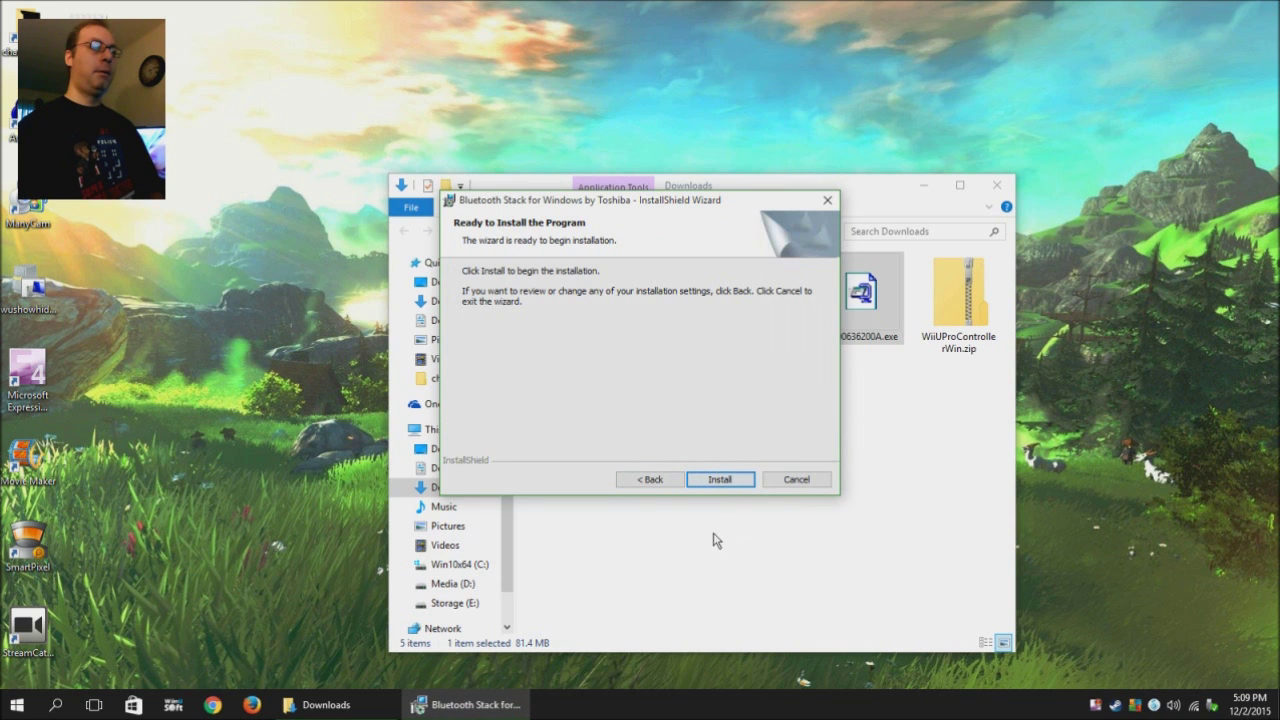
{"action": "left_click", "coordinate": [722, 479]}
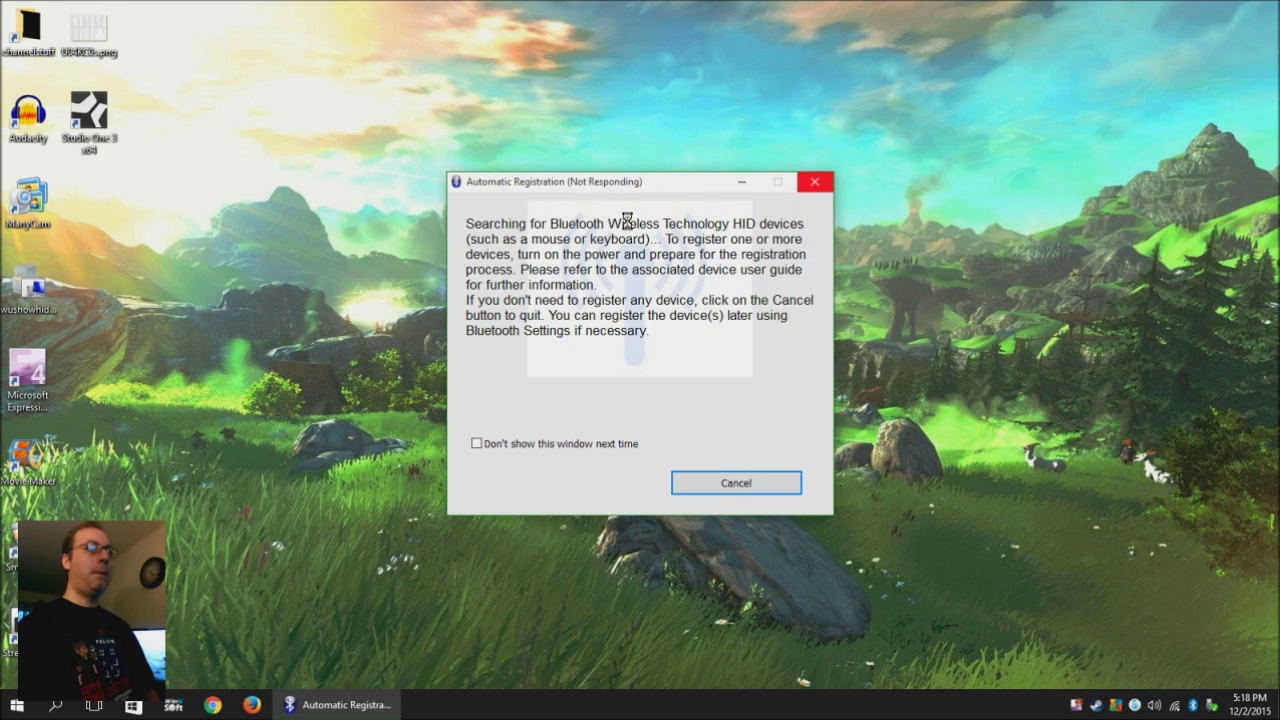
{"action": "left_click", "coordinate": [477, 443]}
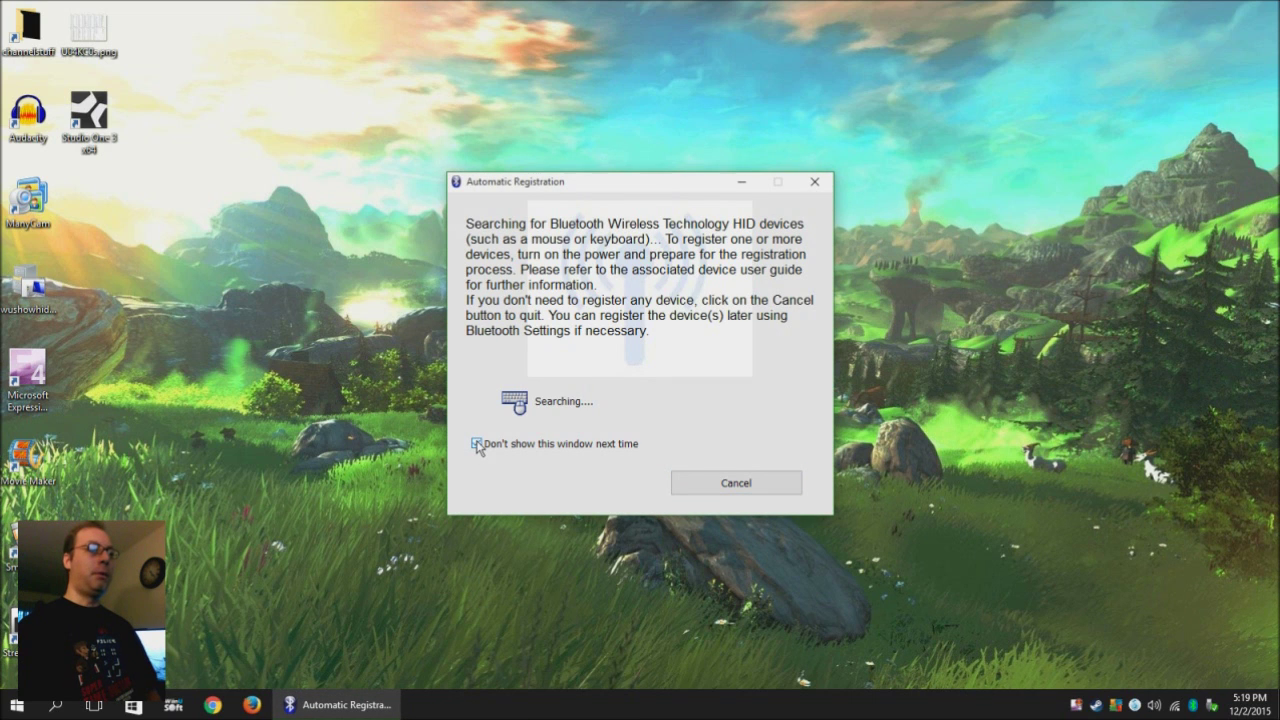
{"action": "left_click", "coordinate": [738, 483]}
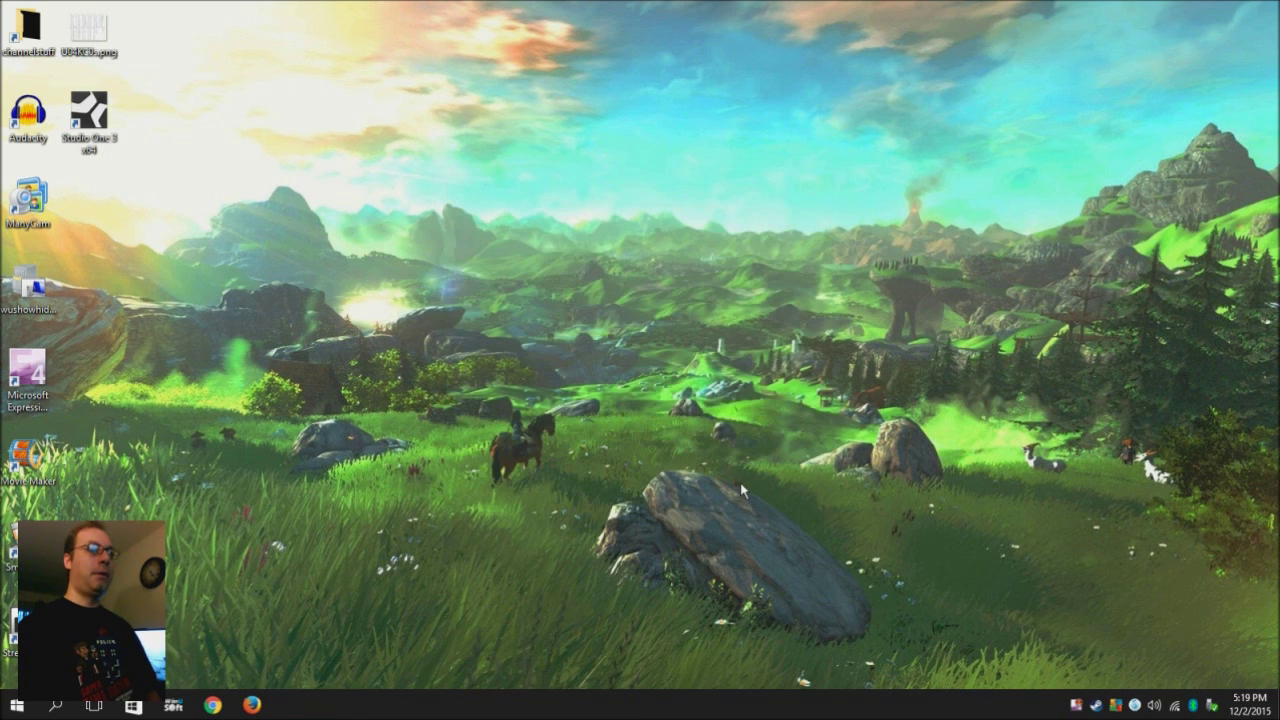
Open the Toshiba Bluetooth Settings, add a connection to Nintendo RVL-CNT-01-UC in Express Mode, and close the settings.
{"action": "right_click", "coordinate": [1194, 706]}
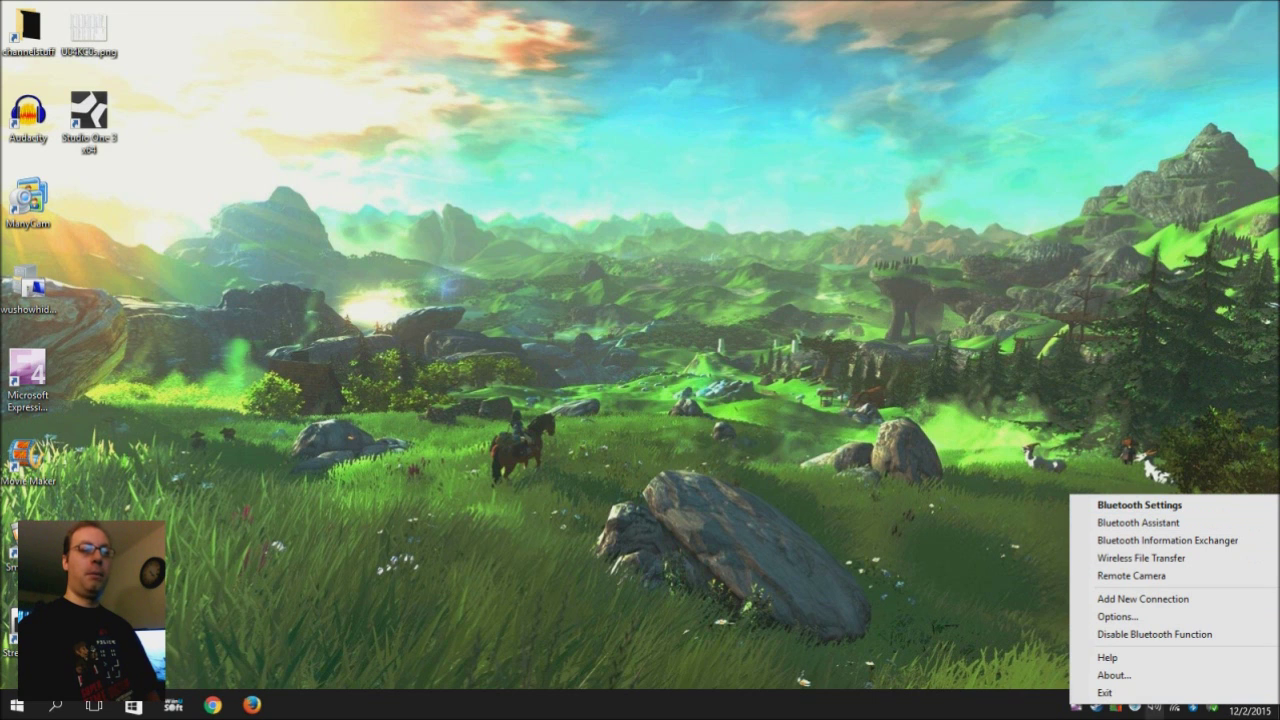
{"action": "left_click", "coordinate": [941, 494]}
{"action": "right_click", "coordinate": [1194, 706]}
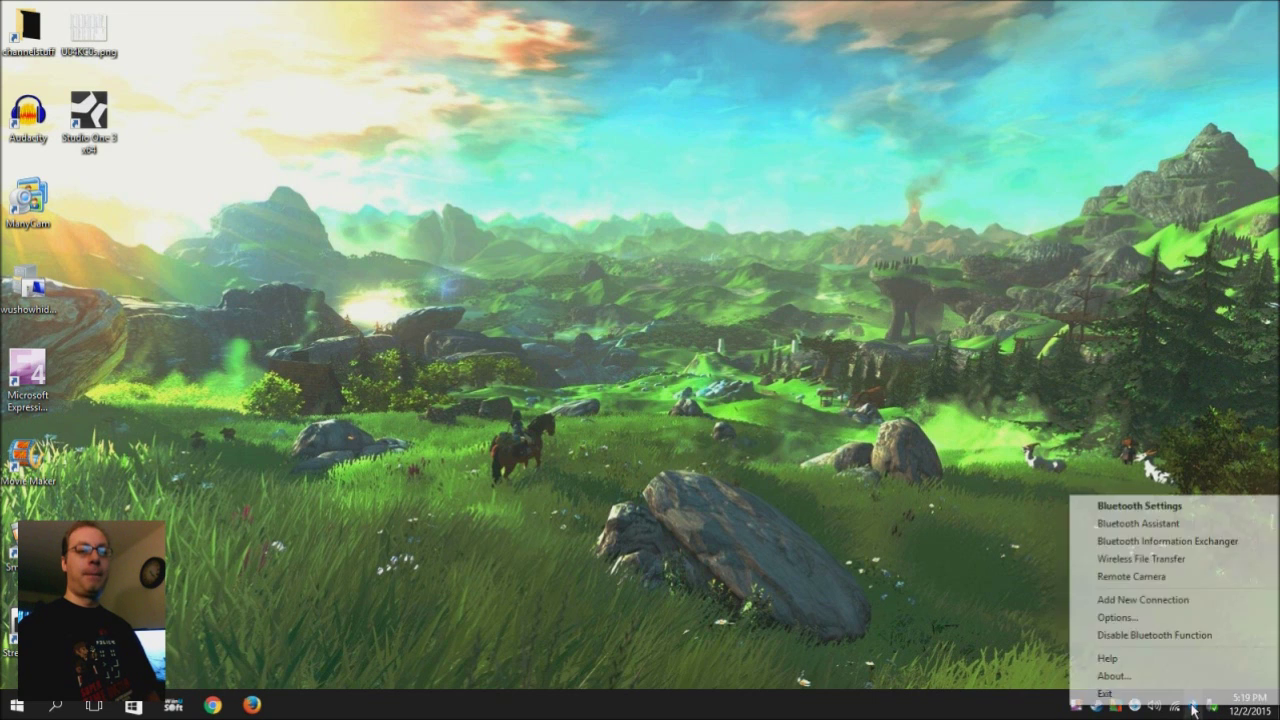
{"action": "left_click", "coordinate": [1137, 507]}
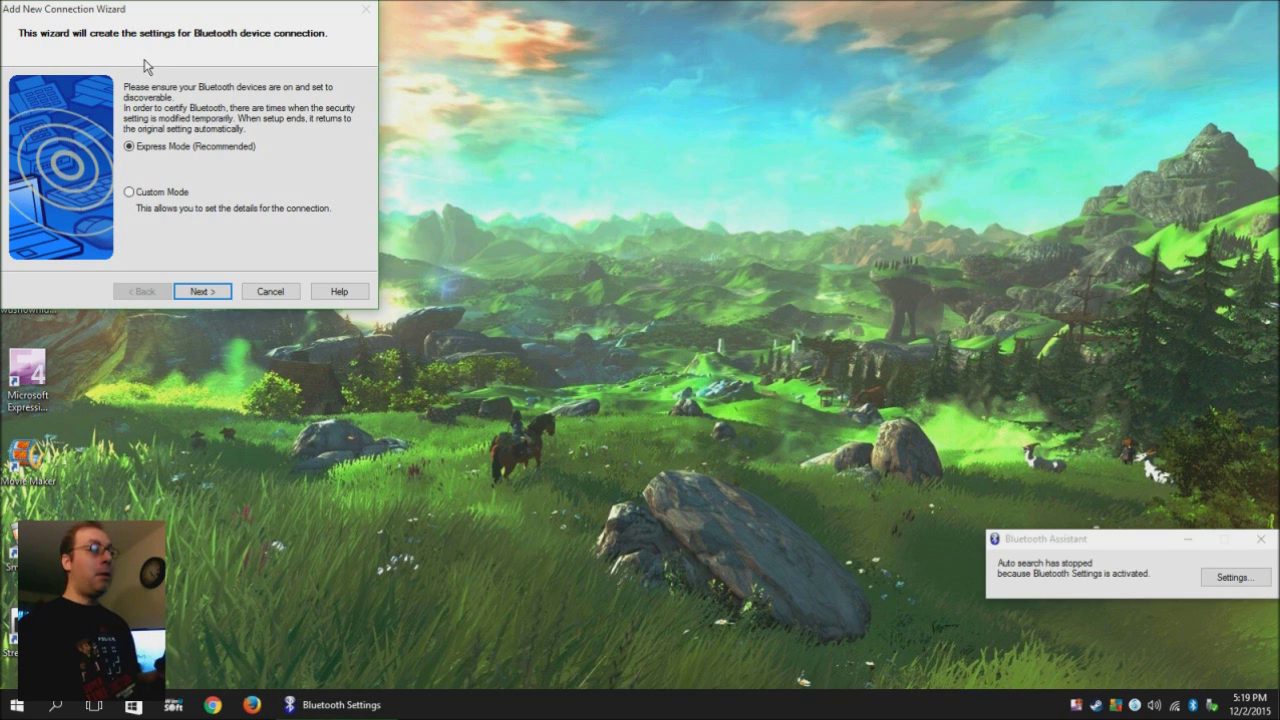
{"action": "left_click", "coordinate": [1262, 541]}
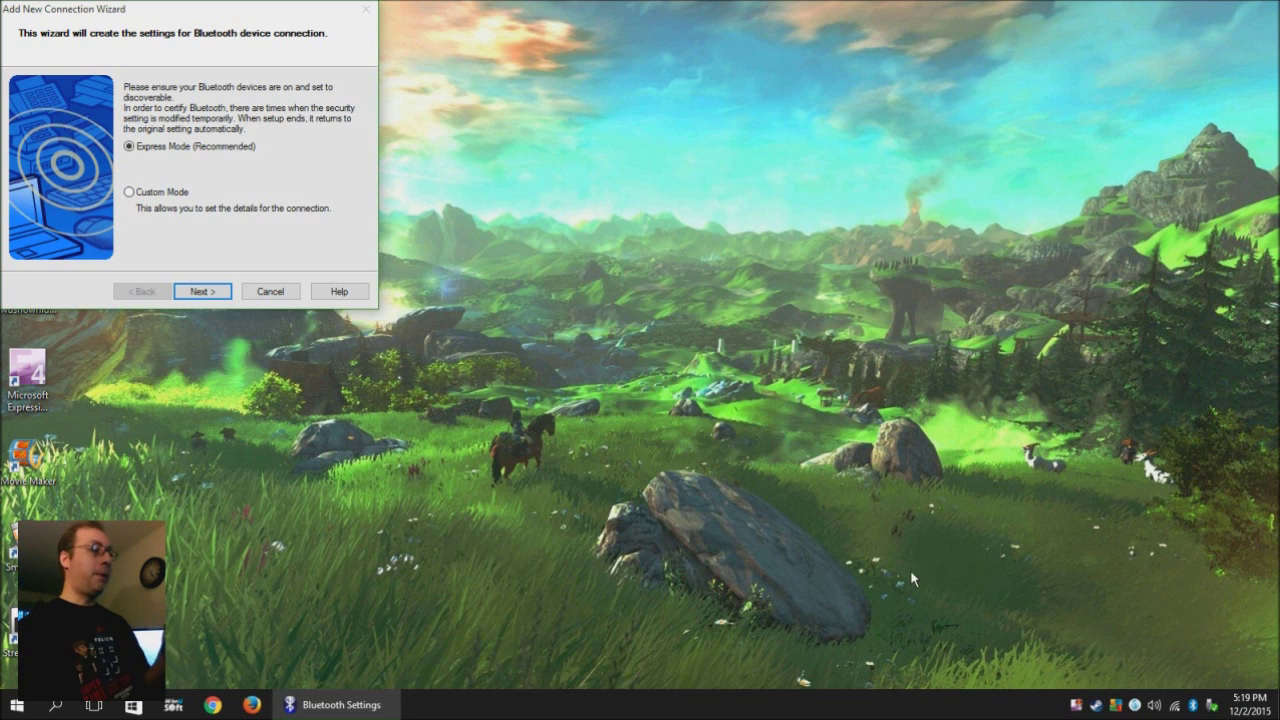
{"action": "left_click", "coordinate": [203, 292]}
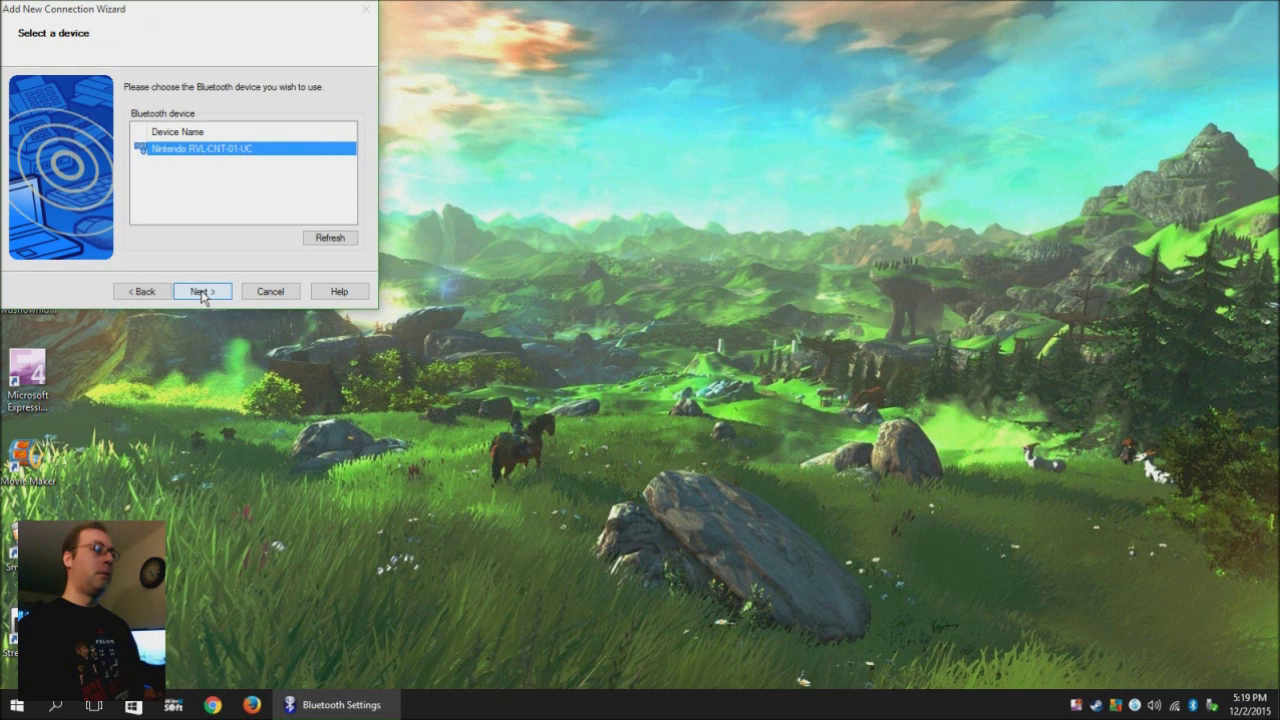
{"action": "left_click", "coordinate": [203, 292]}
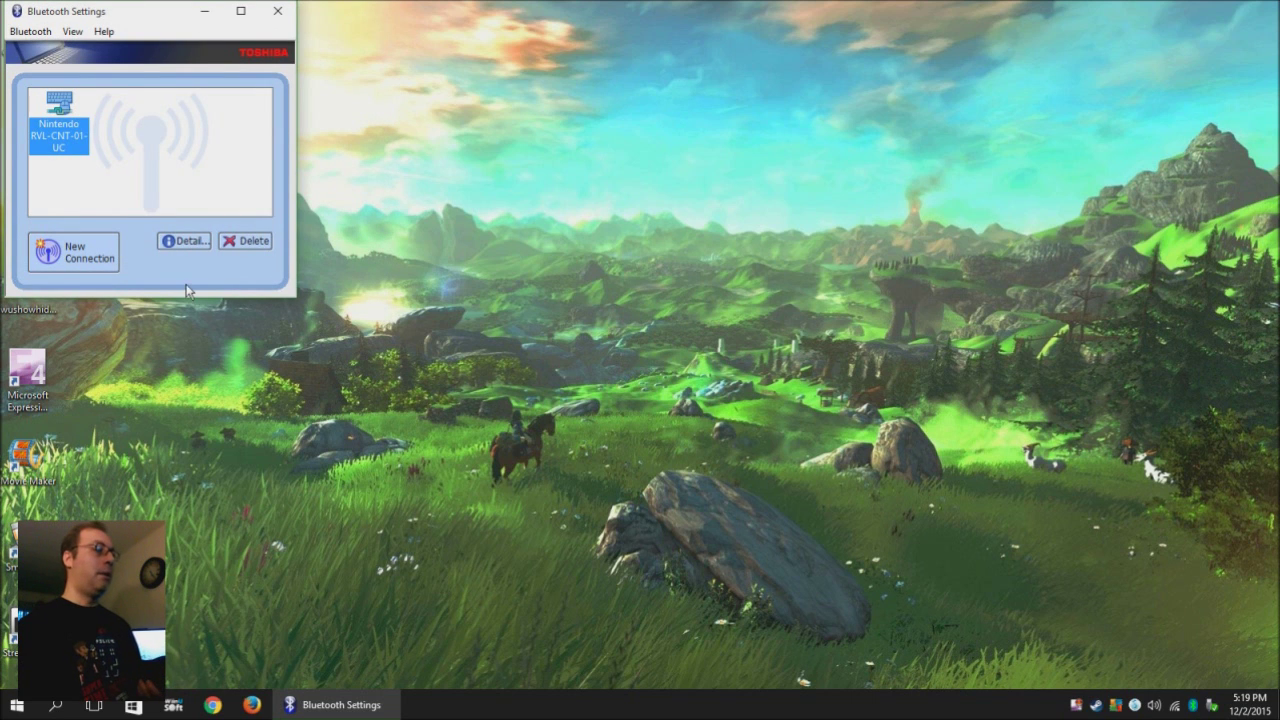
{"action": "left_click", "coordinate": [280, 18]}
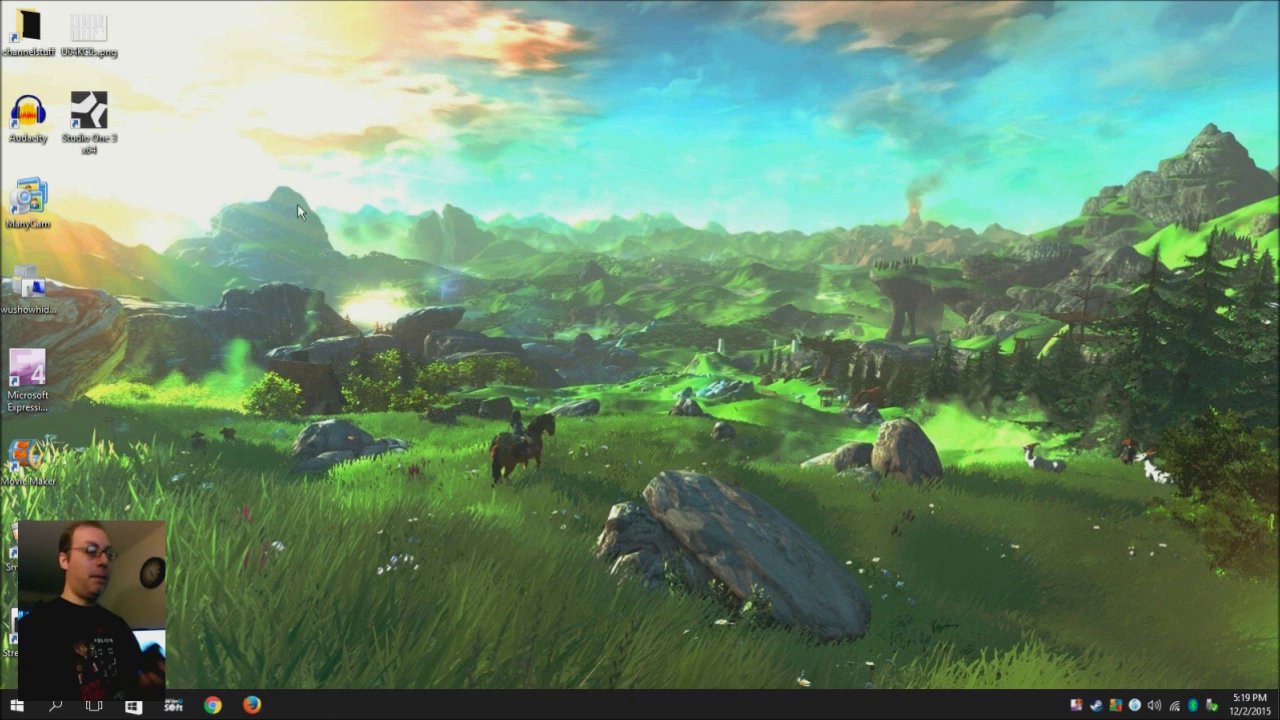
Copy the WiiUProControllerWin folder from WiiUProControllerWin.zip in Downloads to the desktop and close the archive window.
{"action": "left_click", "coordinate": [16, 705]}
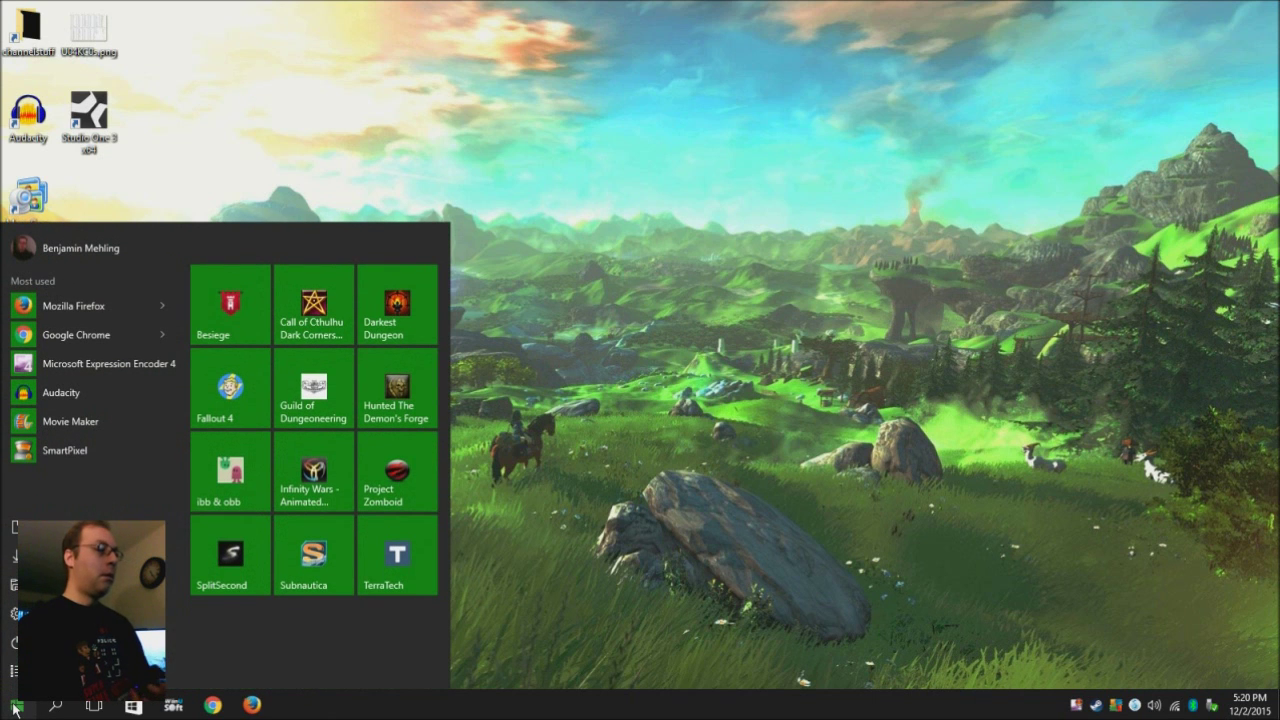
{"action": "left_click", "coordinate": [15, 555]}
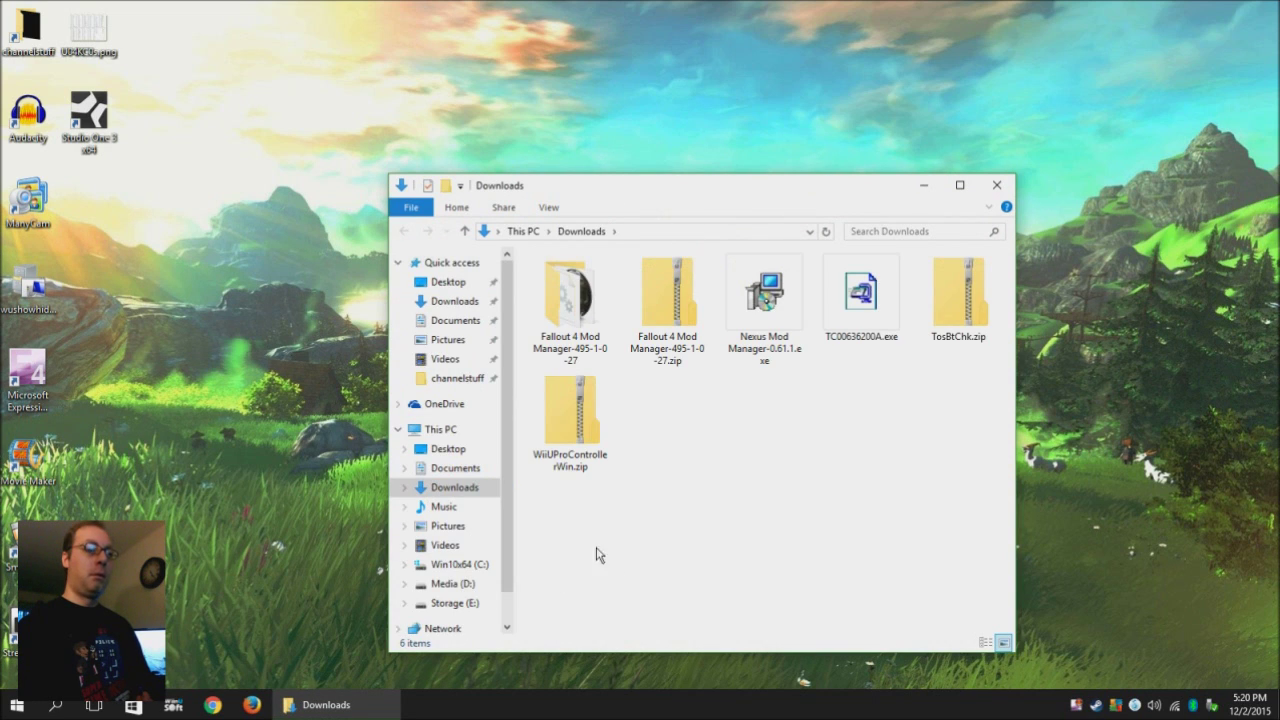
{"action": "double_click", "coordinate": [583, 415]}
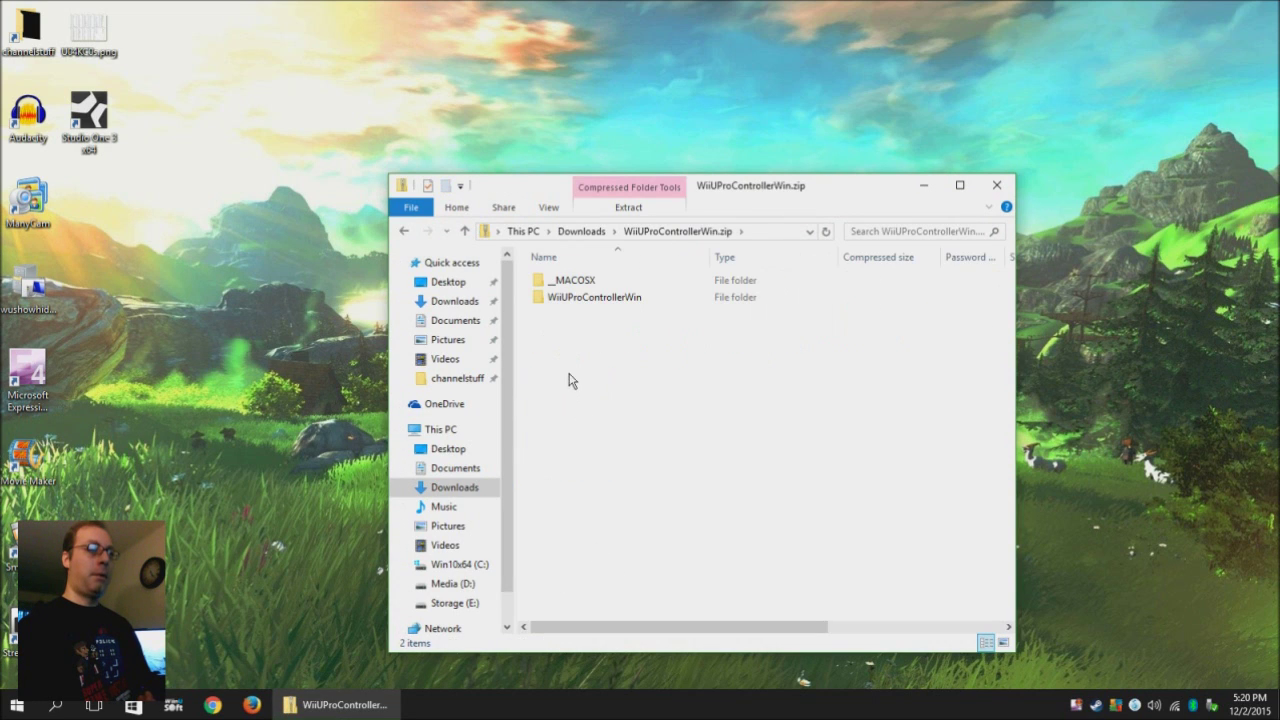
{"action": "left_click_drag", "start_coordinate": [545, 305], "coordinate": [183, 262]}
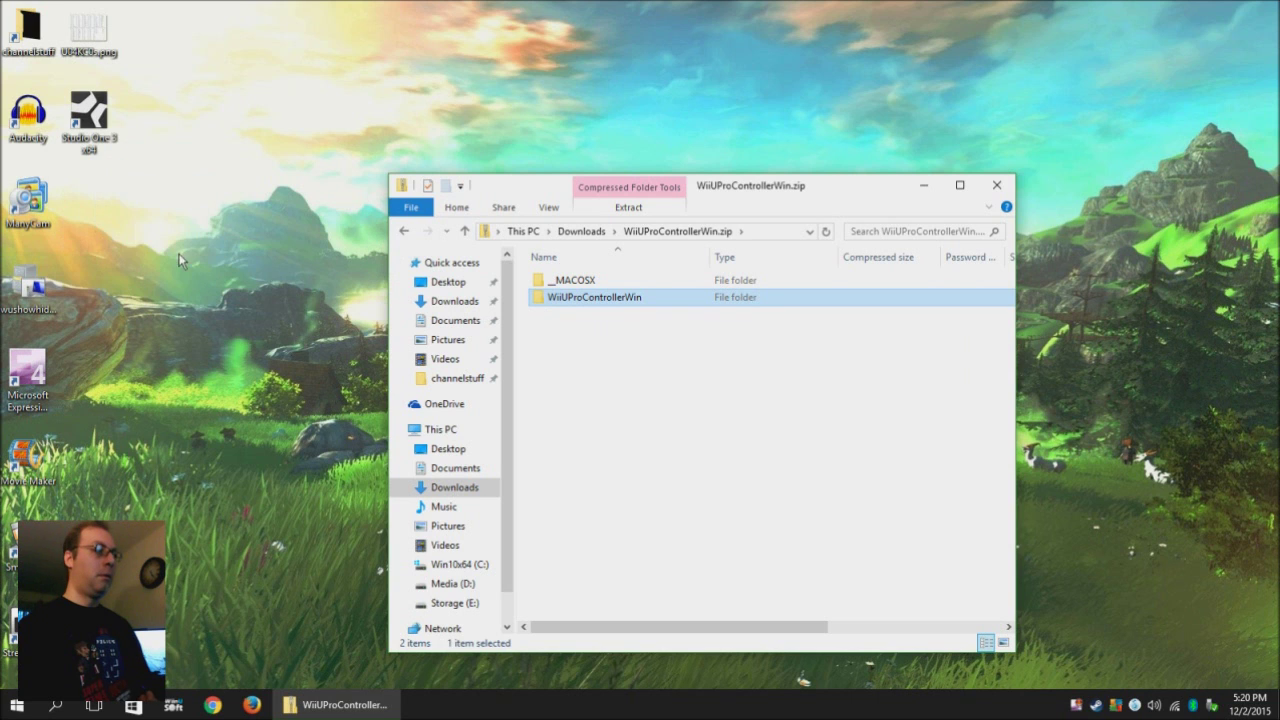
{"action": "left_click", "coordinate": [997, 190]}
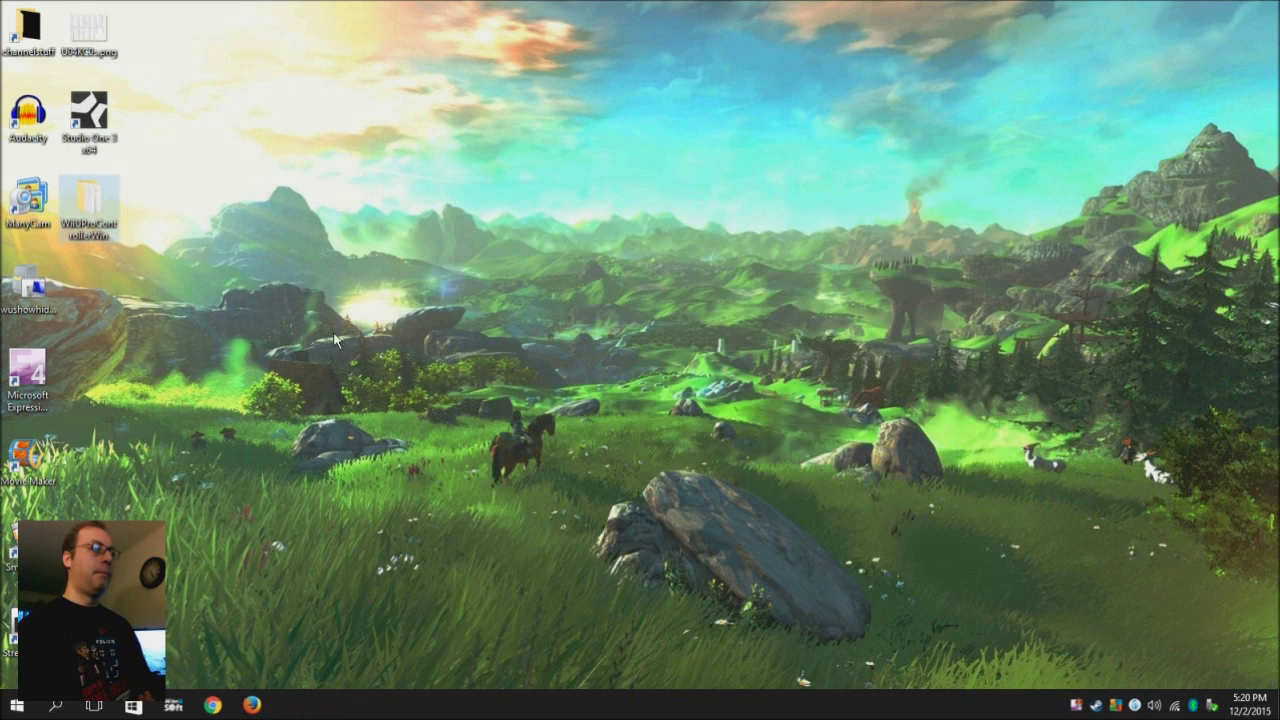
Run WiiUProControllerWin.exe from the WiiUProControllerWin folder on the desktop.
{"action": "double_click", "coordinate": [92, 200]}
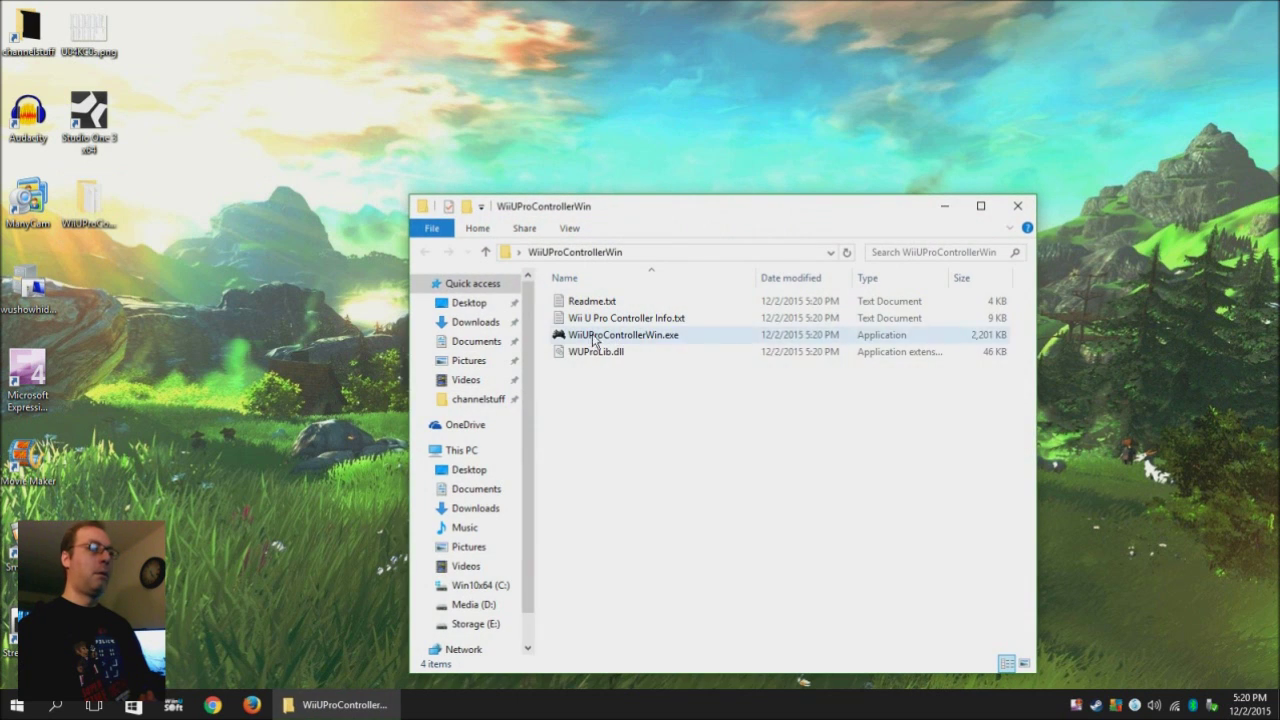
{"action": "left_click", "coordinate": [559, 338]}
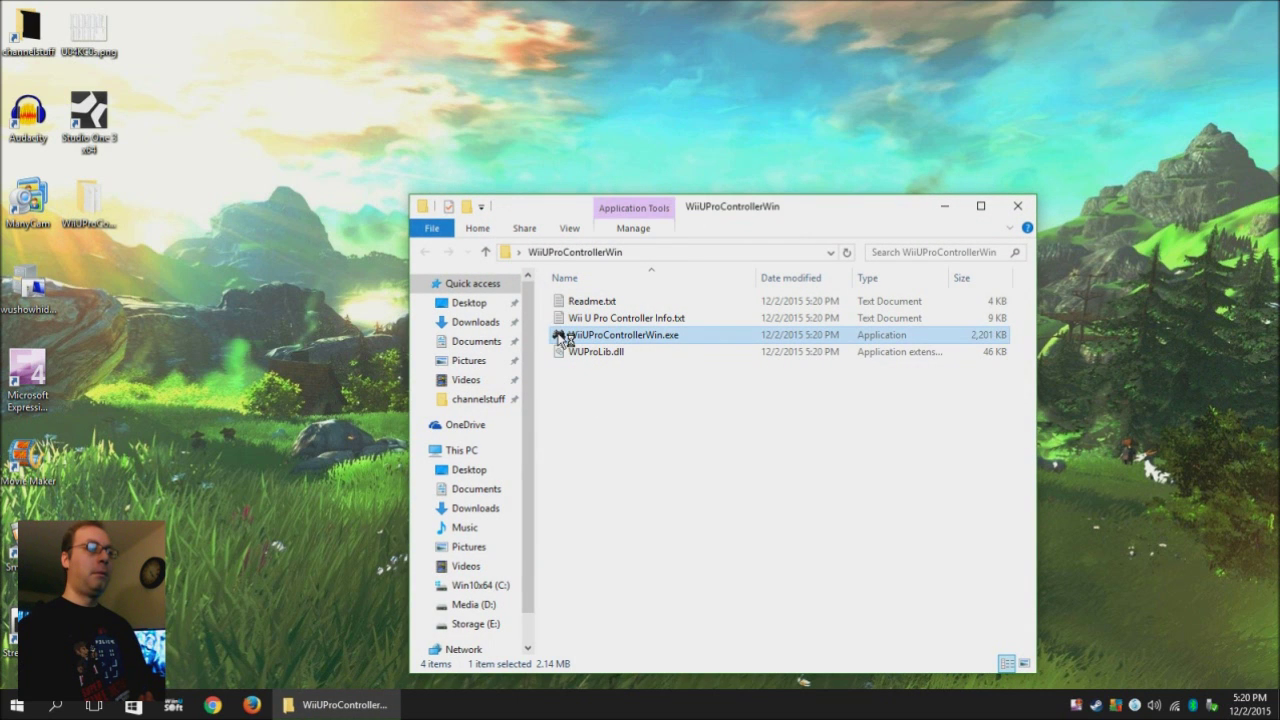
{"action": "double_click", "coordinate": [559, 338]}
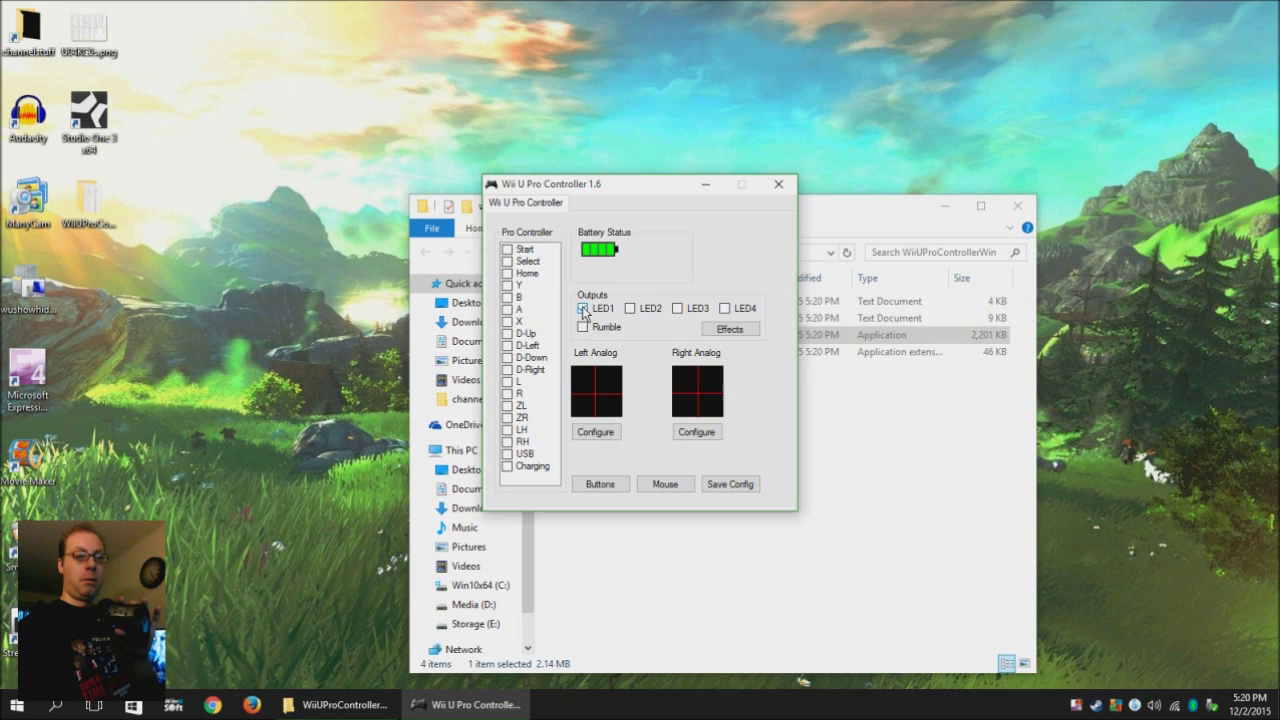
Test the controller outputs by switching LED1 to LED4 on and off and toggling Rumble.
{"action": "left_click", "coordinate": [630, 309]}
{"action": "left_click", "coordinate": [677, 309]}
{"action": "left_click", "coordinate": [726, 312]}
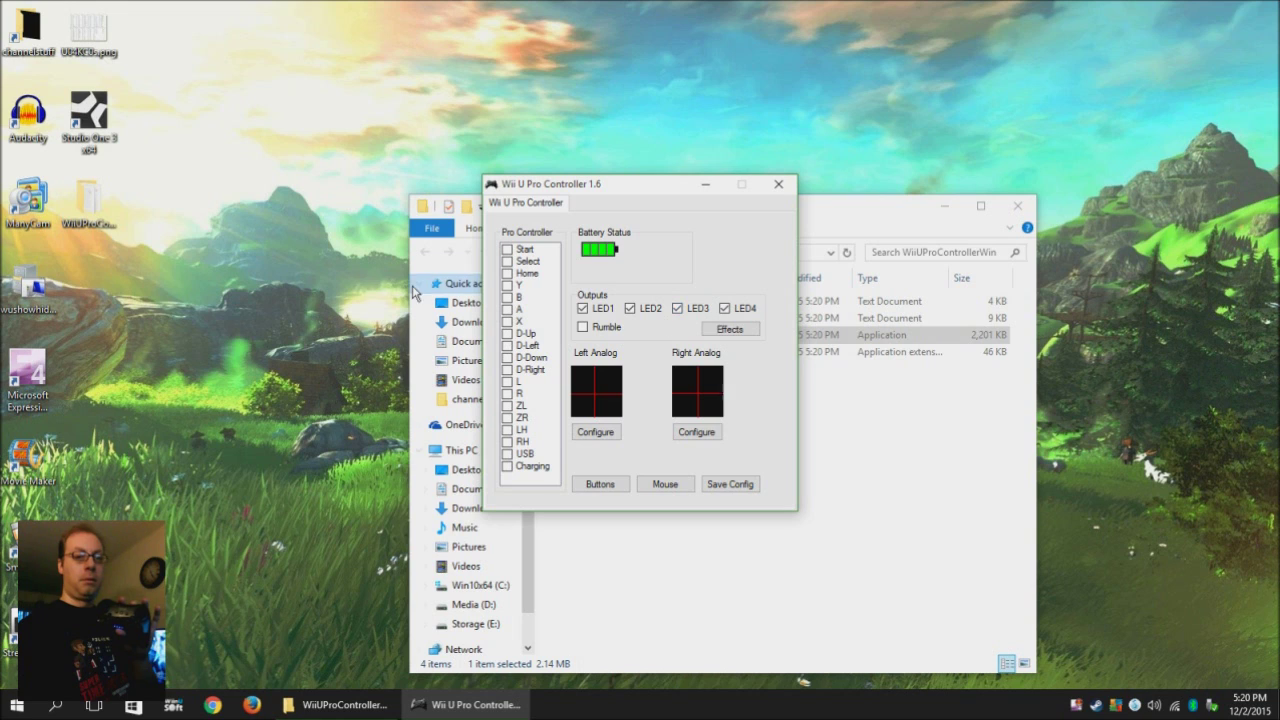
{"action": "left_click", "coordinate": [584, 309]}
{"action": "left_click", "coordinate": [630, 310]}
{"action": "left_click", "coordinate": [680, 312]}
{"action": "left_click", "coordinate": [725, 309]}
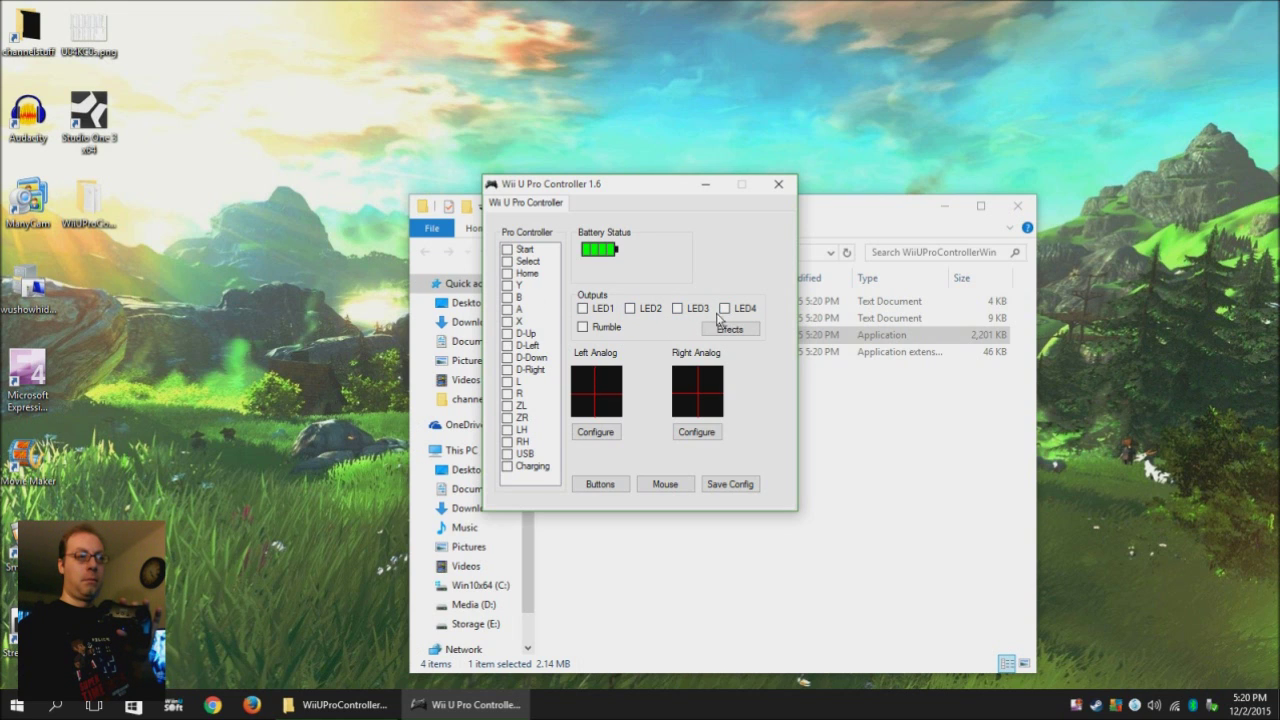
{"action": "left_click", "coordinate": [583, 329]}
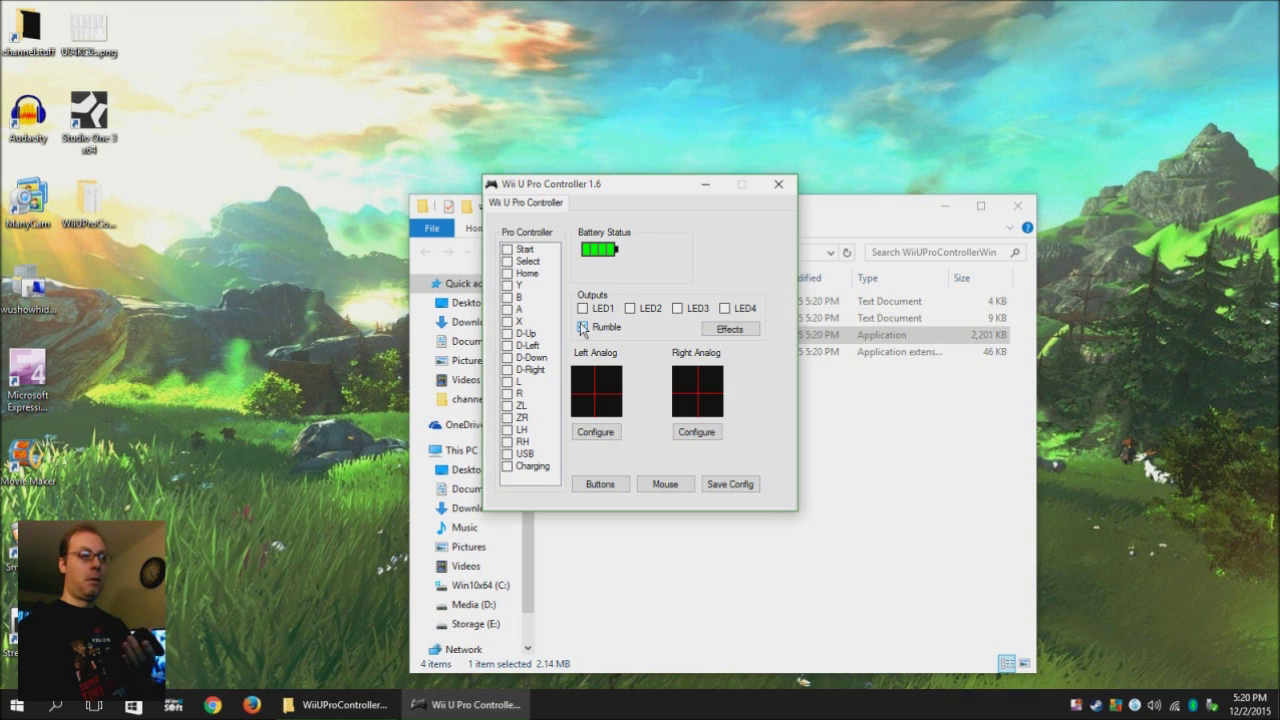
Look through the LED and rumble effects, the button mapping and the left analog settings, closing each window.
{"action": "left_click", "coordinate": [729, 329]}
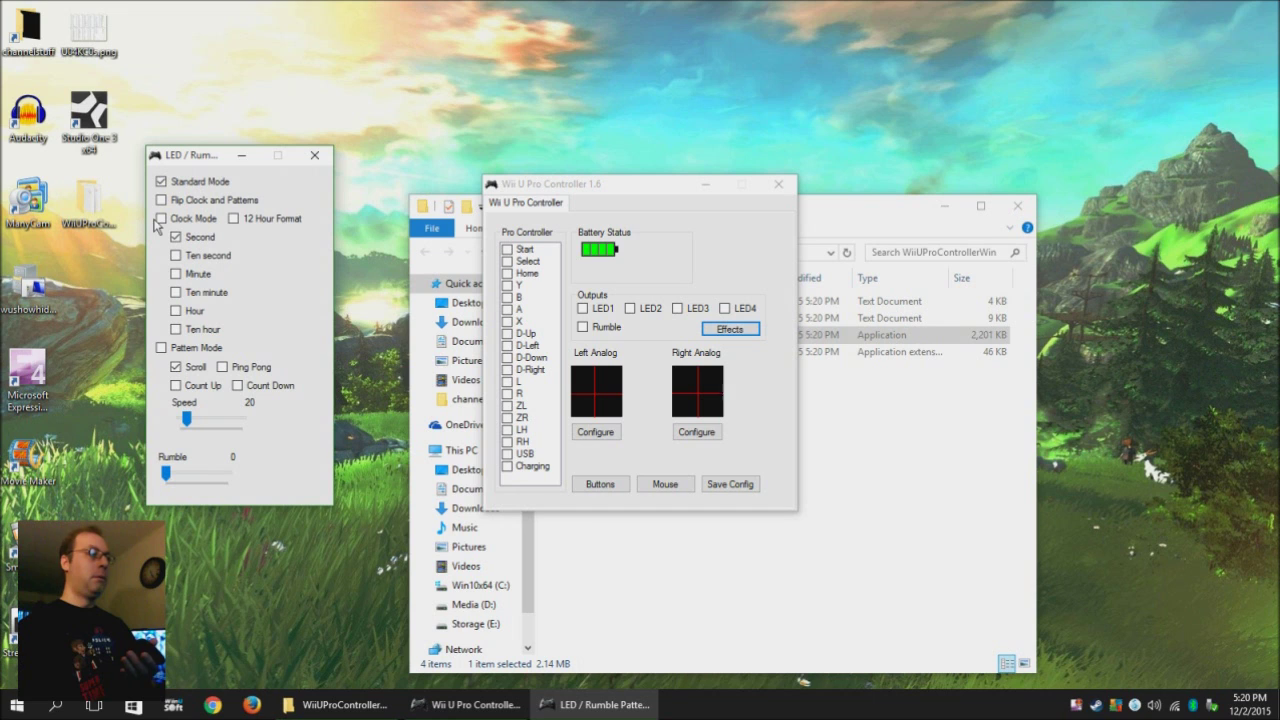
{"action": "left_click", "coordinate": [314, 155]}
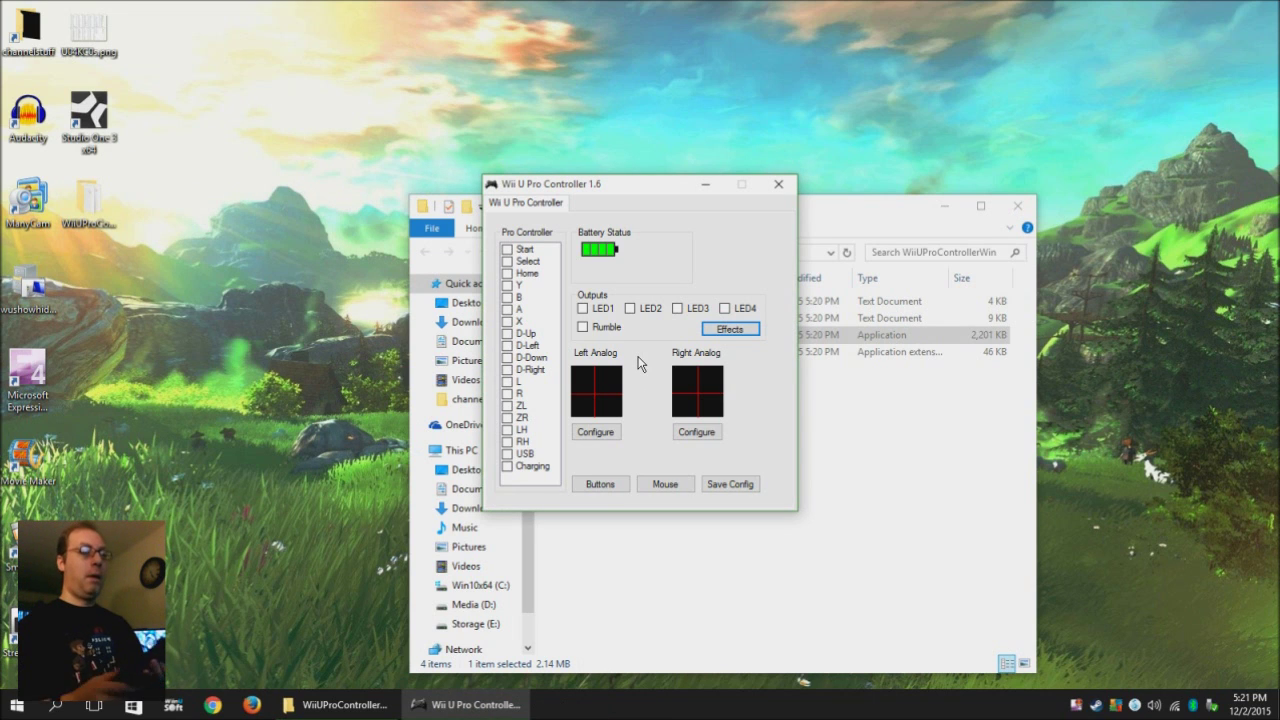
{"action": "left_click", "coordinate": [600, 486]}
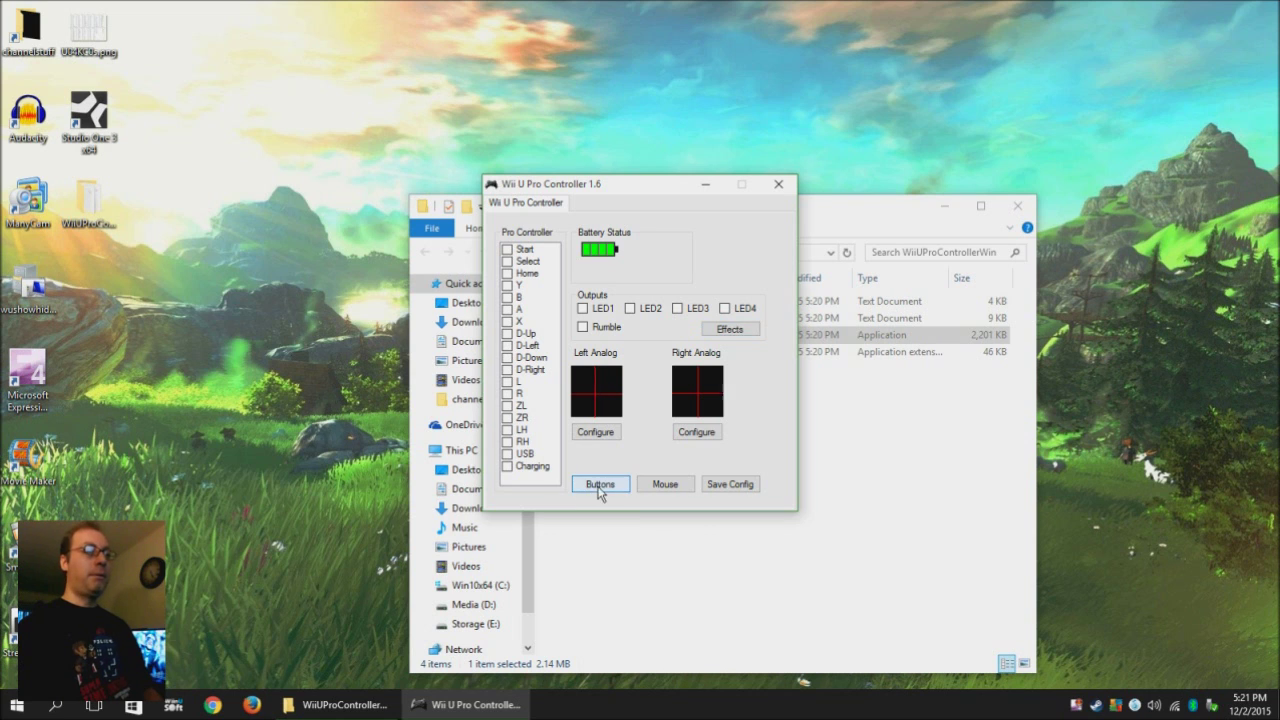
{"action": "left_click", "coordinate": [294, 177]}
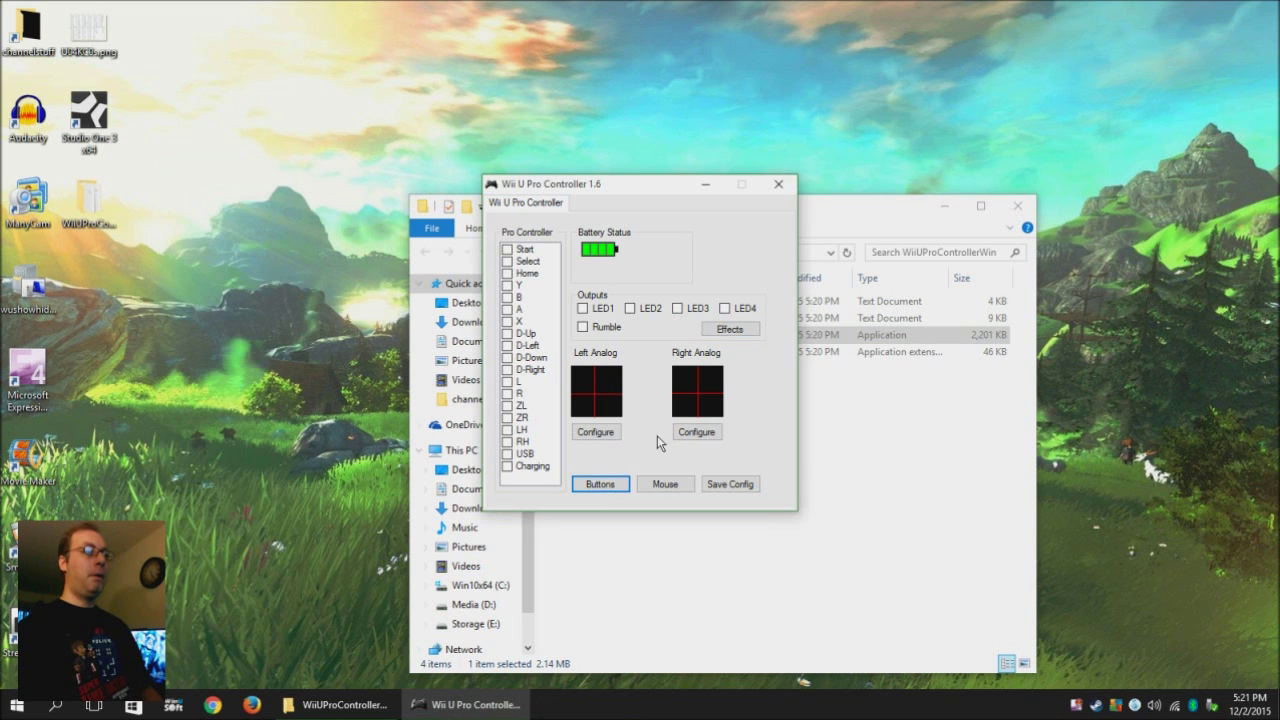
{"action": "left_click", "coordinate": [606, 434]}
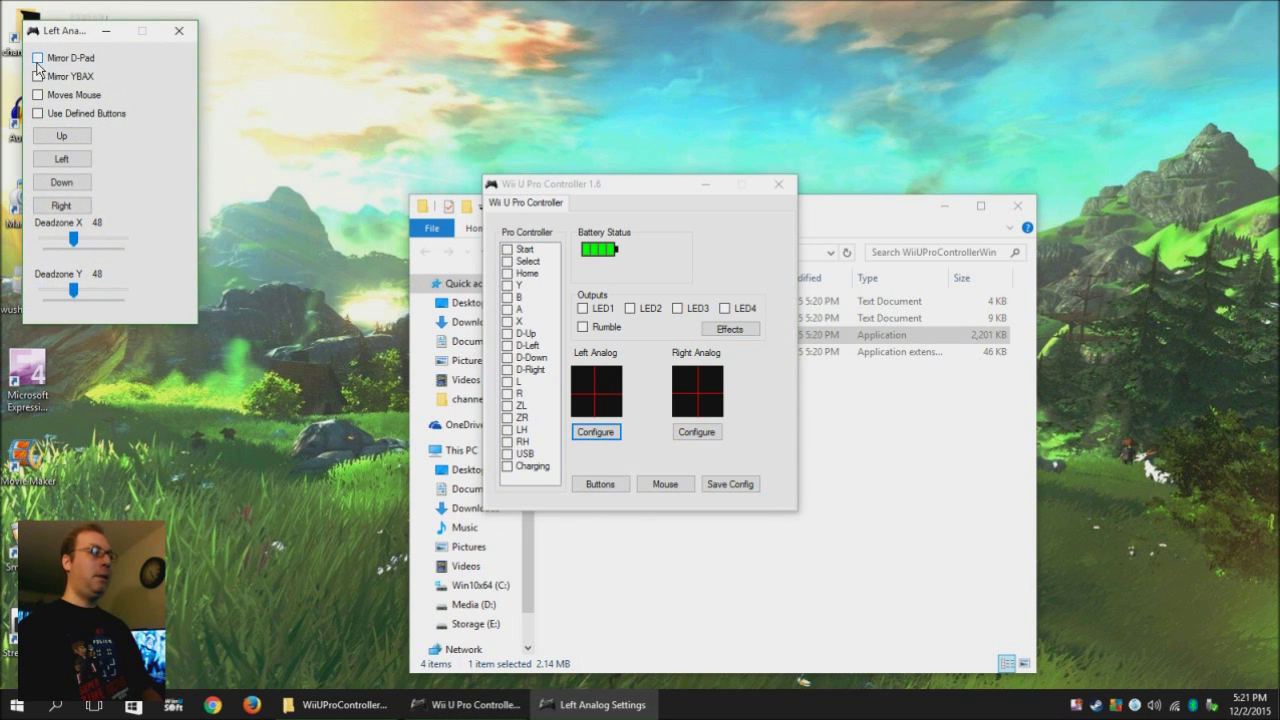
{"action": "left_click", "coordinate": [180, 35]}
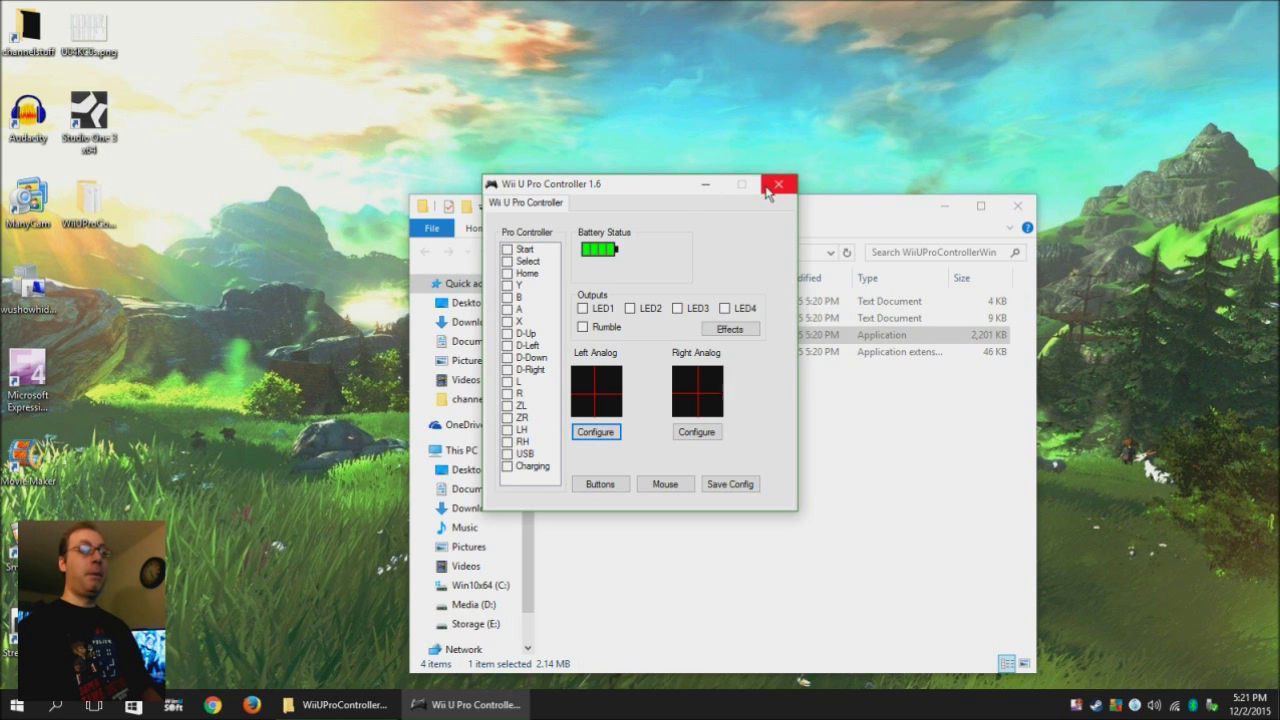
Minimize the Wii U Pro Controller program and close the WiiUProControllerWin folder window.
{"action": "left_click", "coordinate": [704, 187]}
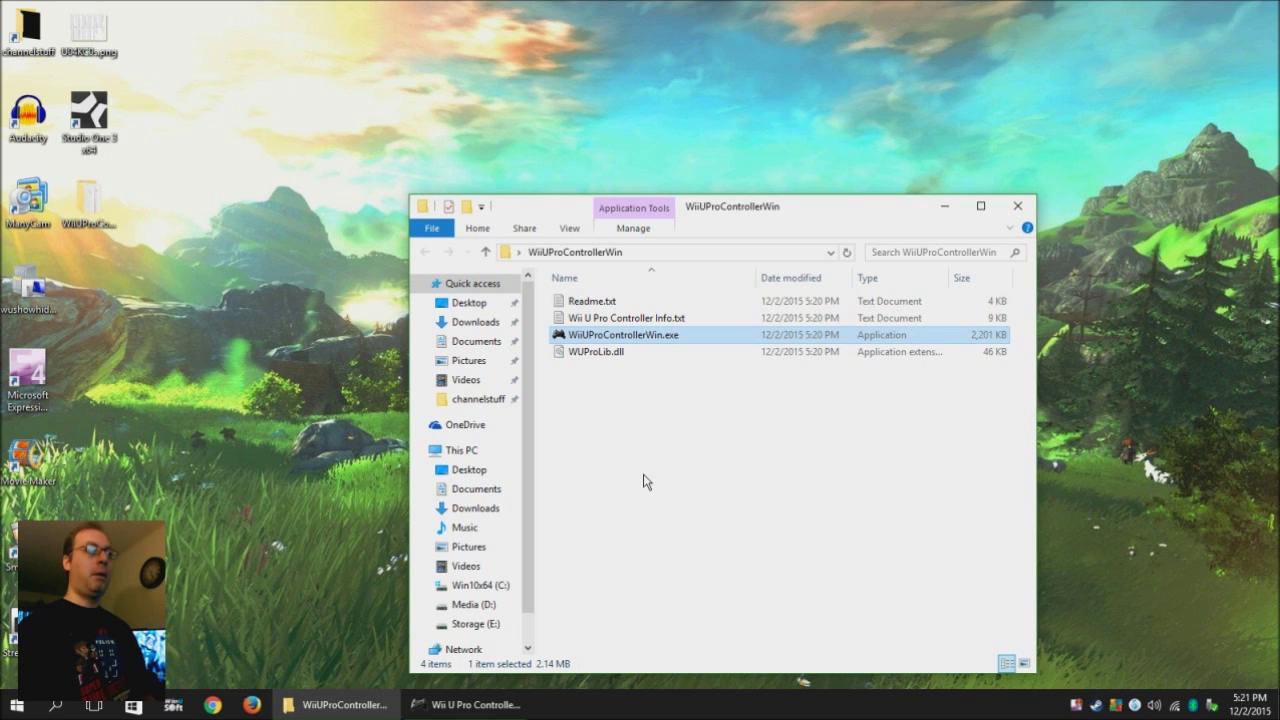
{"action": "left_click", "coordinate": [1019, 207]}
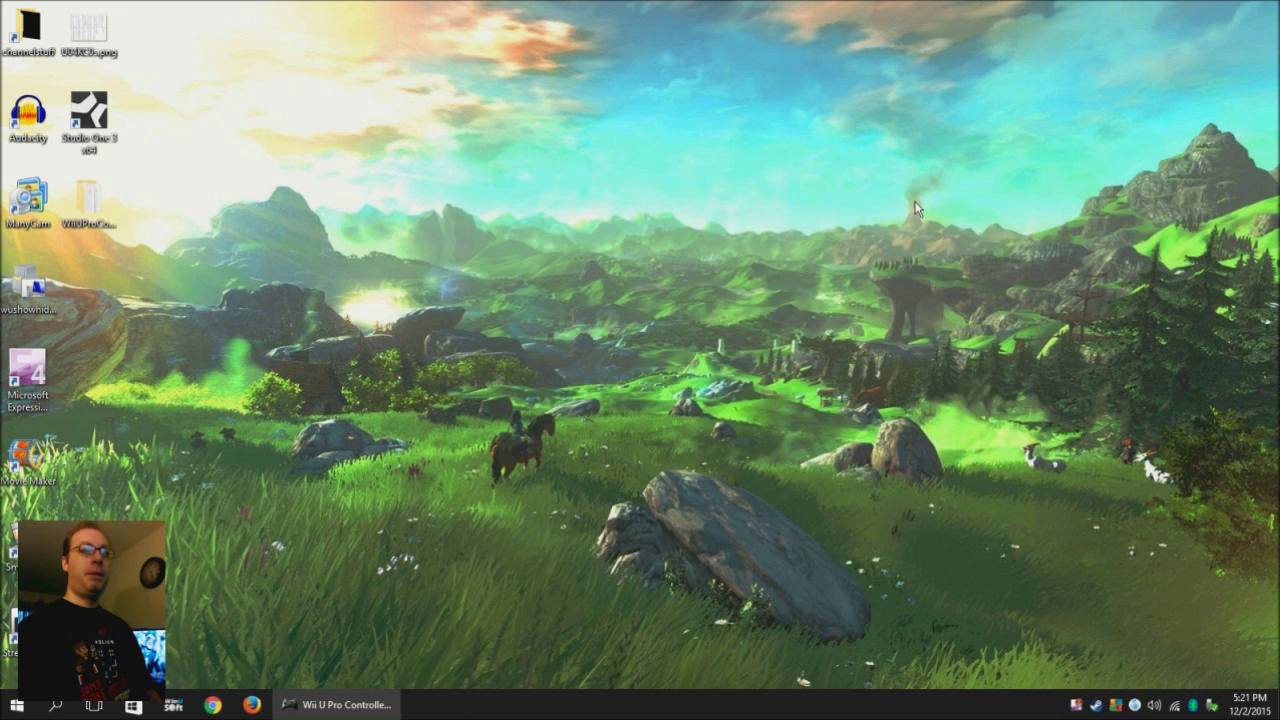